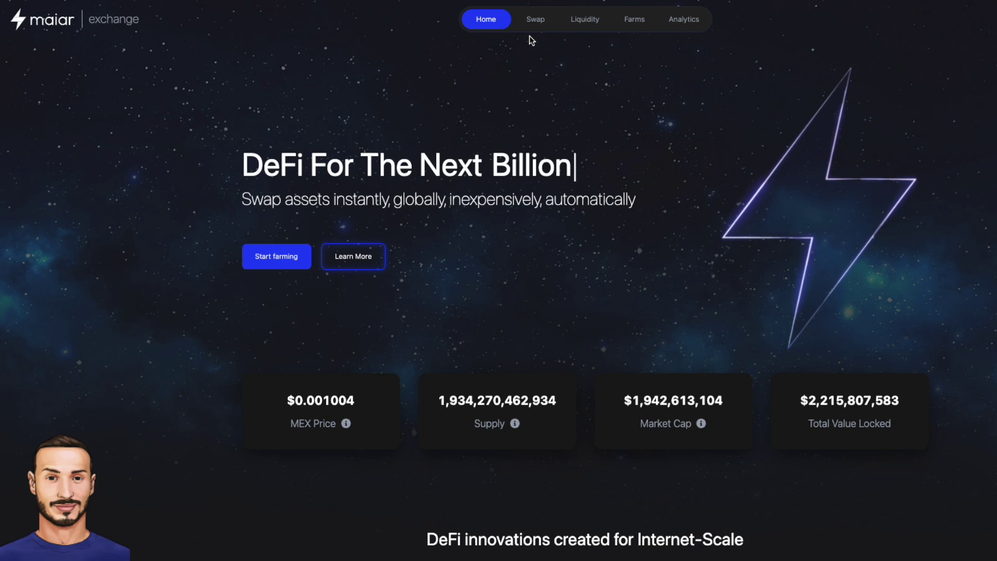
# - Review the exchange's analytics and its token list with prices, volume and liquidity, and return to the home page
pyautogui.click(684, 20)
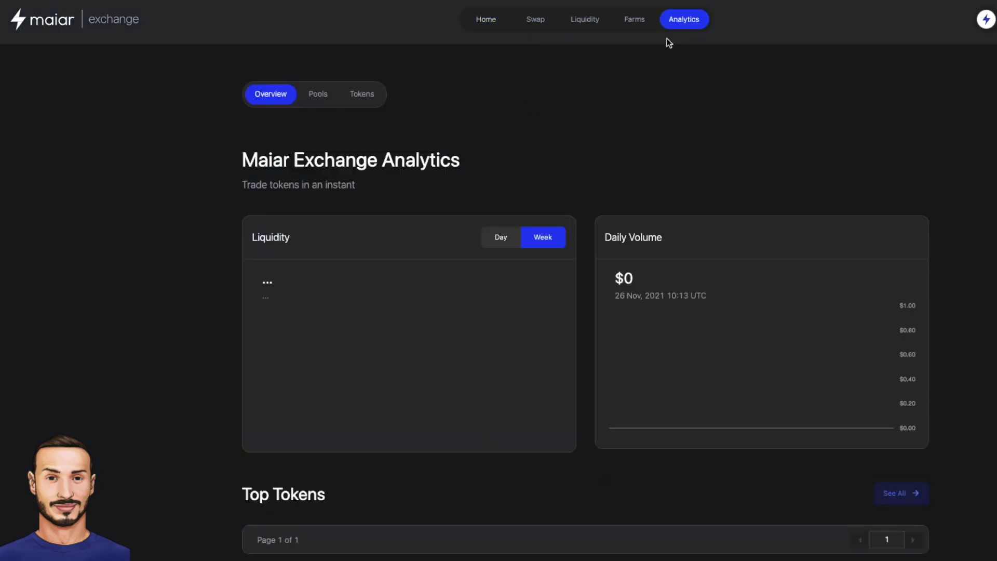
pyautogui.click(369, 100)
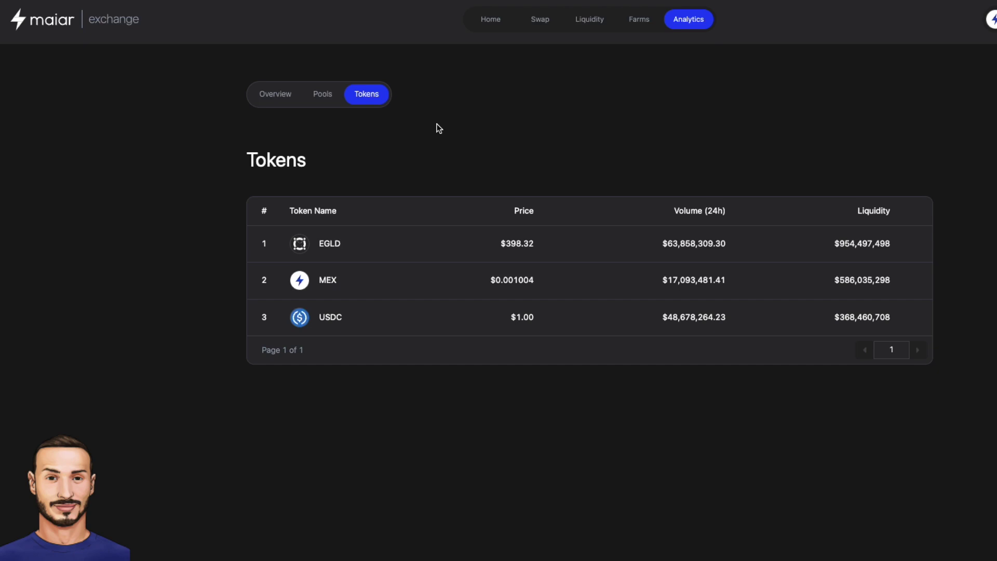
pyautogui.click(492, 24)
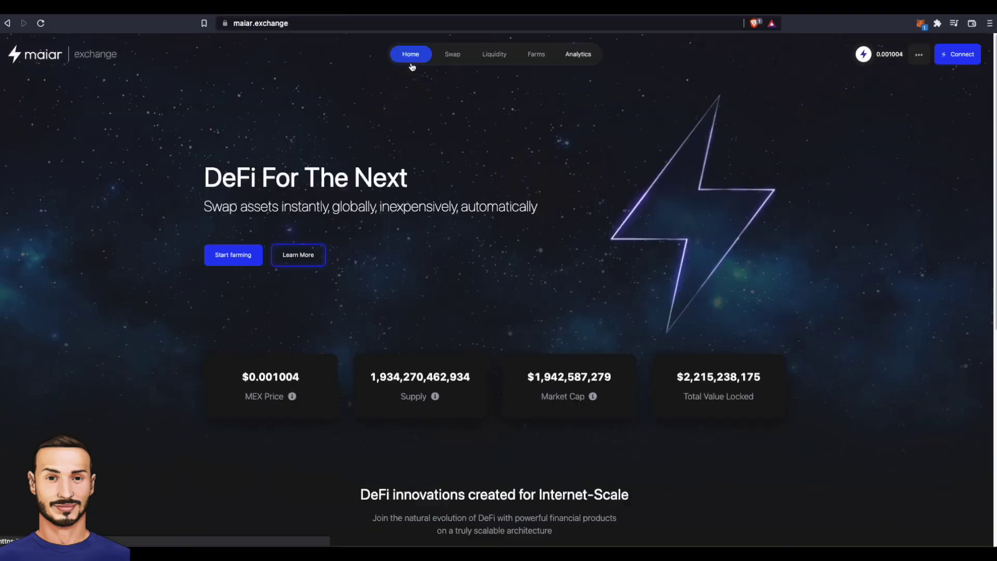
# - Look over the exchange's token swap form, active liquidity pools and farms
pyautogui.click(456, 55)
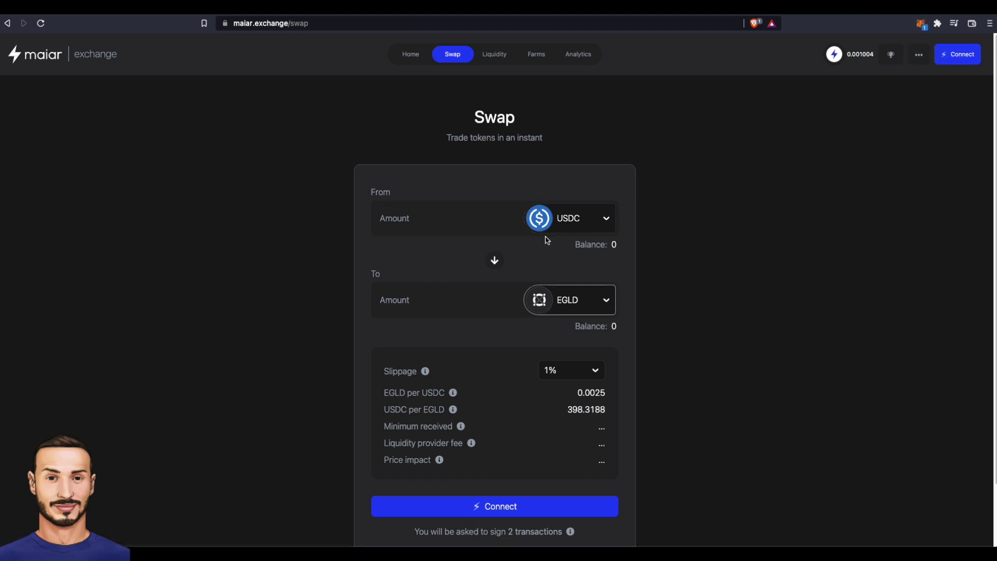
pyautogui.click(495, 55)
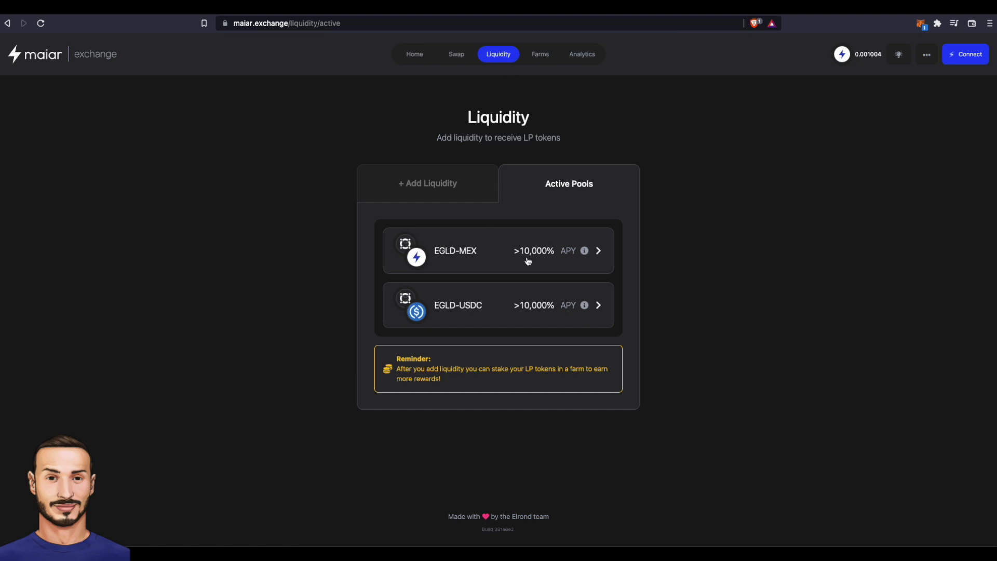
pyautogui.click(543, 55)
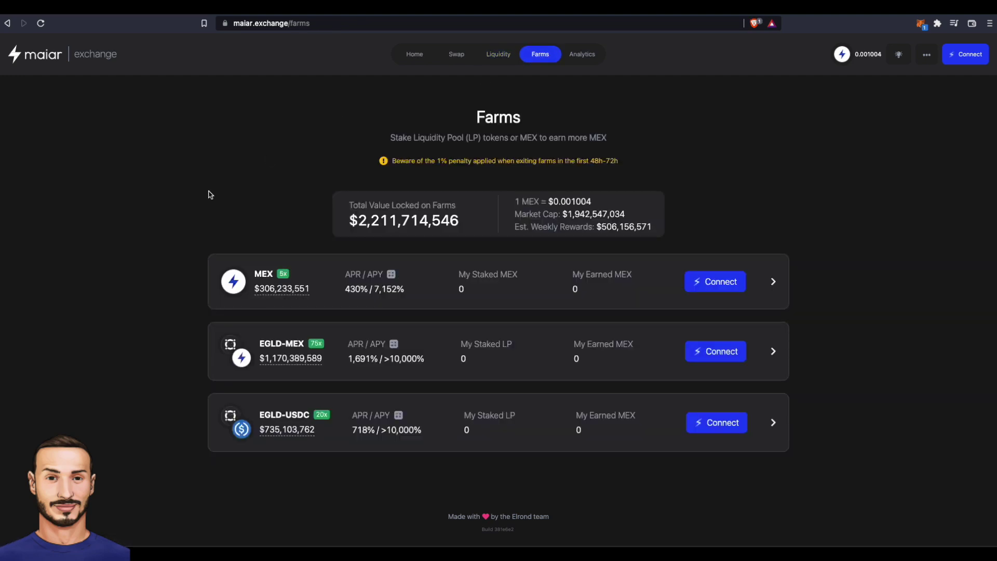
pyautogui.moveTo(283, 359)
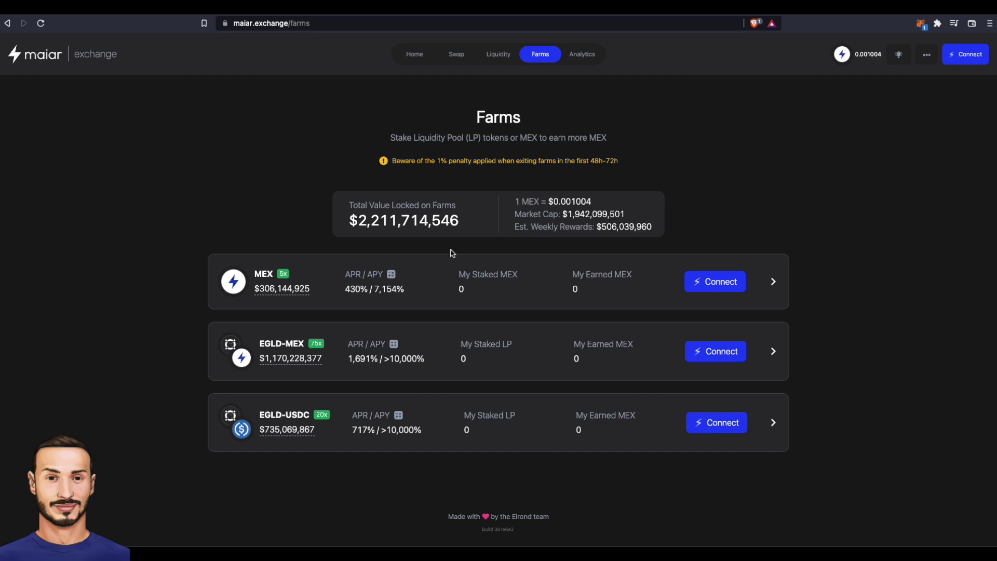
# - Return to the home page and view the exchange's additional resource links, such as the bridge and documentation
pyautogui.click(414, 54)
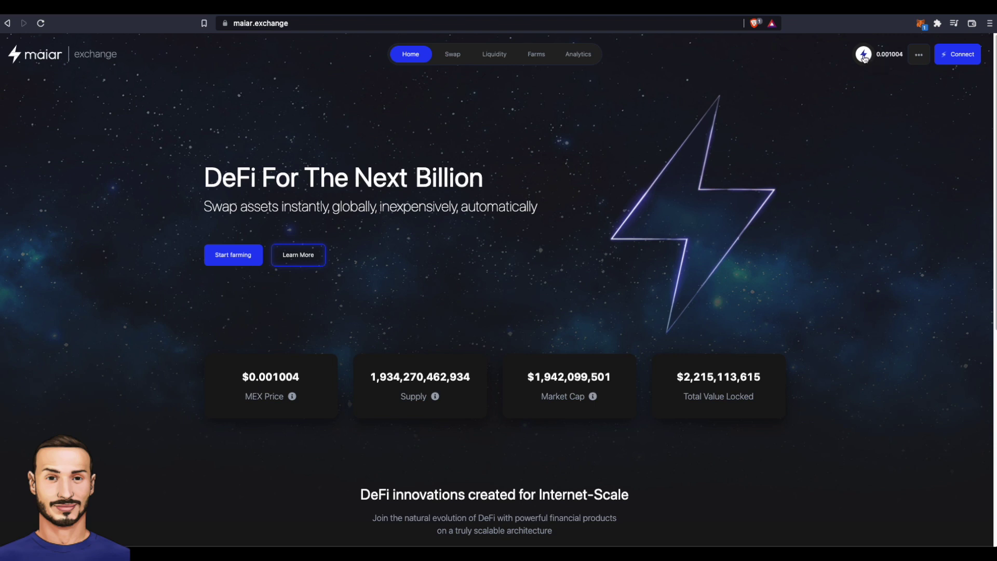
pyautogui.click(917, 61)
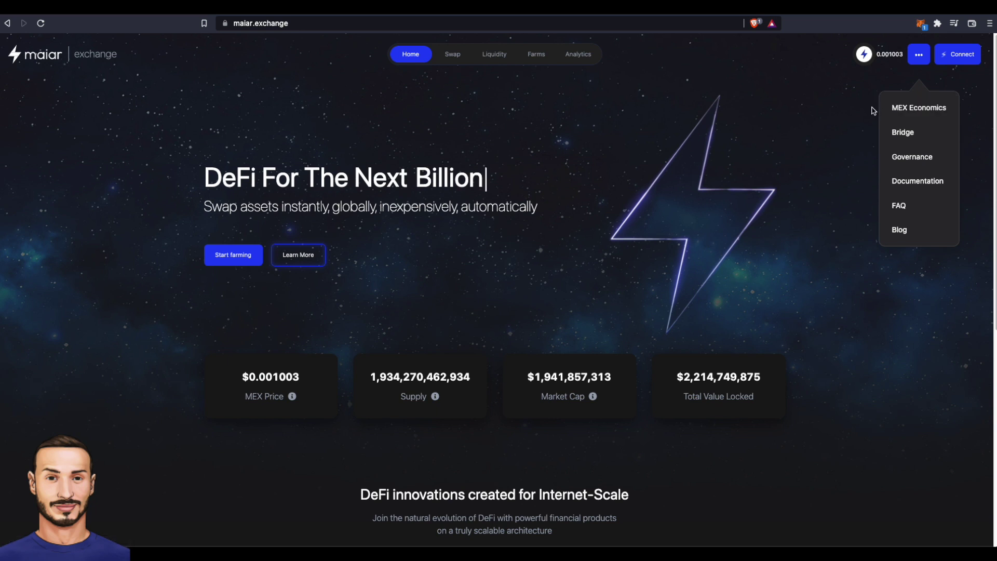
pyautogui.click(758, 76)
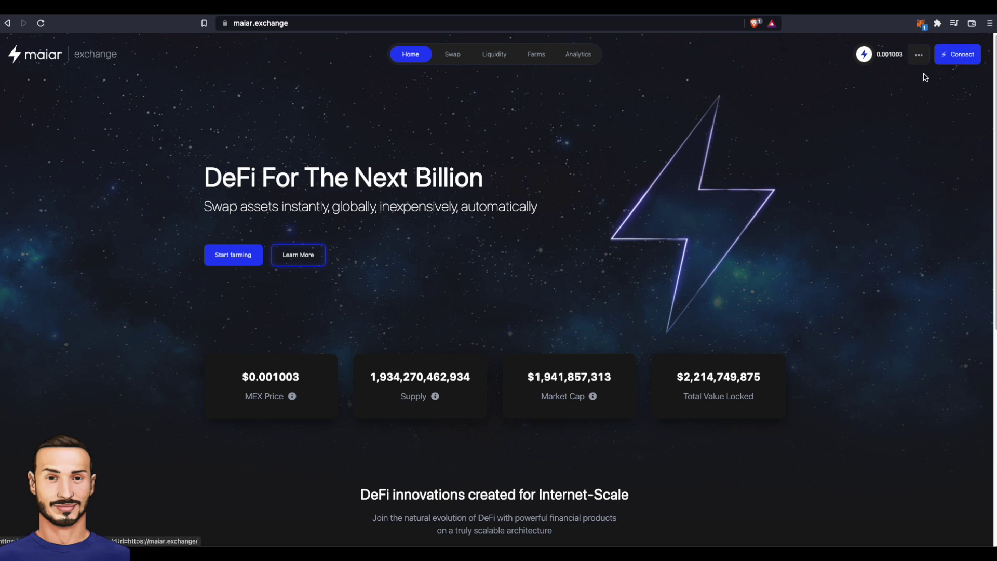
# - Examine the Elrond Web Wallet's access methods, including Ledger, and return to the exchange's wallet connection choices
pyautogui.click(943, 63)
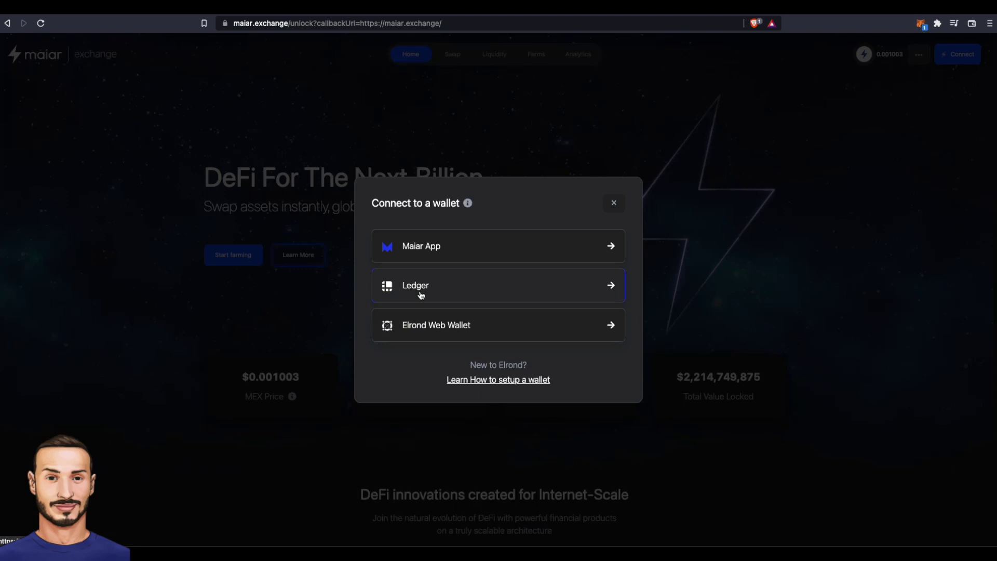
pyautogui.click(463, 340)
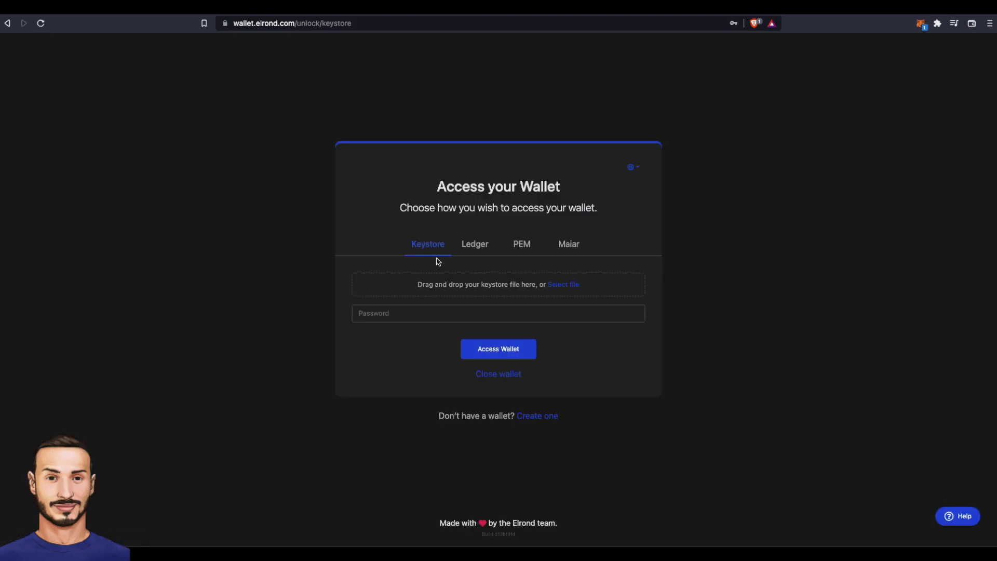
pyautogui.click(472, 254)
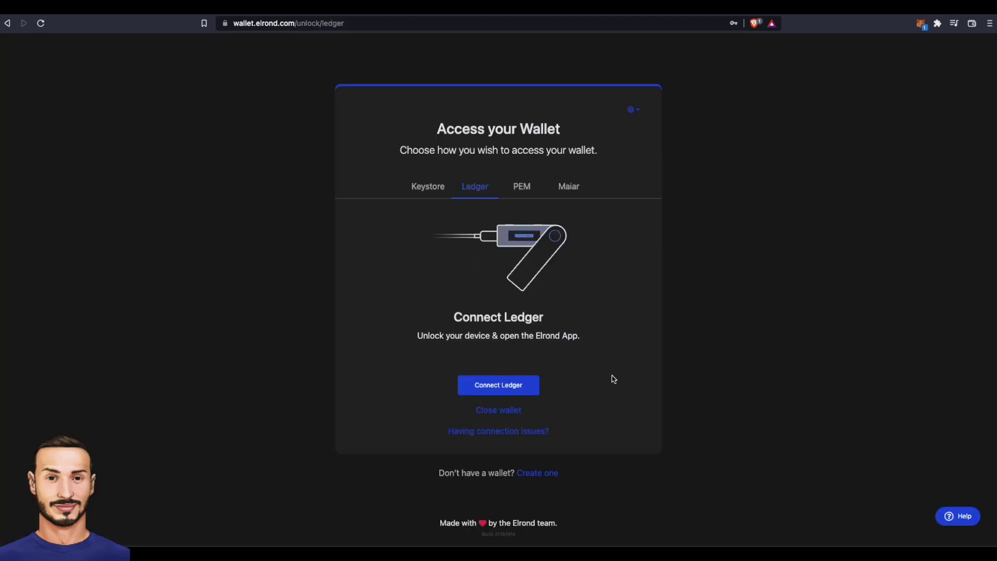
pyautogui.click(8, 23)
pyautogui.click(8, 25)
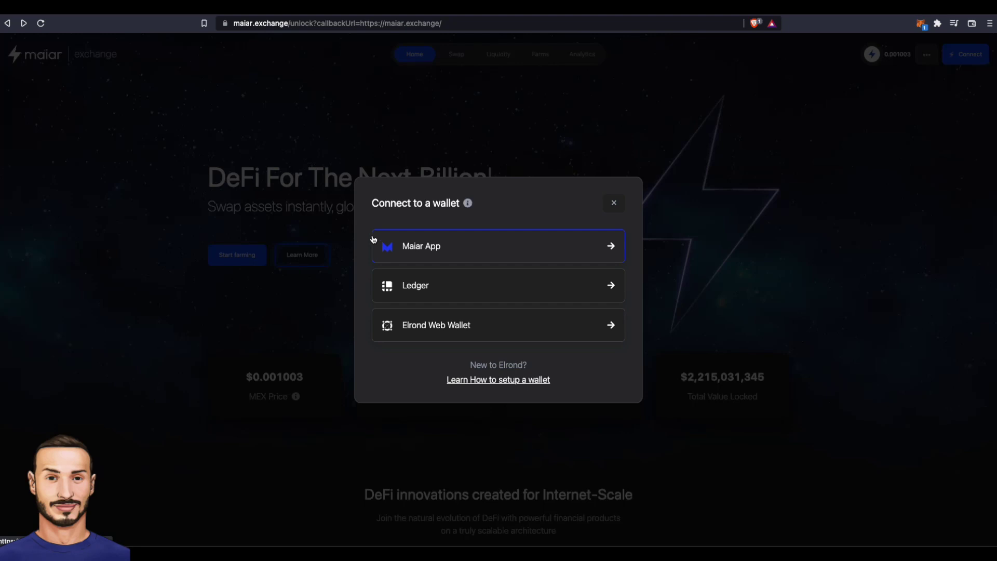
# - Connect the wallet to the exchange through the Maiar App
pyautogui.click(423, 256)
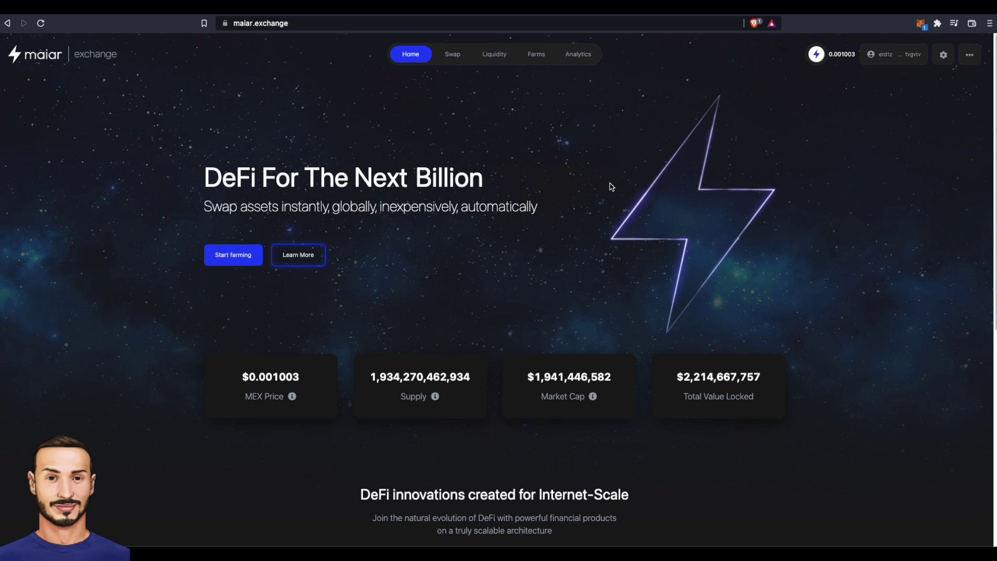
# - Review the swap form, the wallet's own liquidity and the active pools with the wallet connected
pyautogui.click(442, 61)
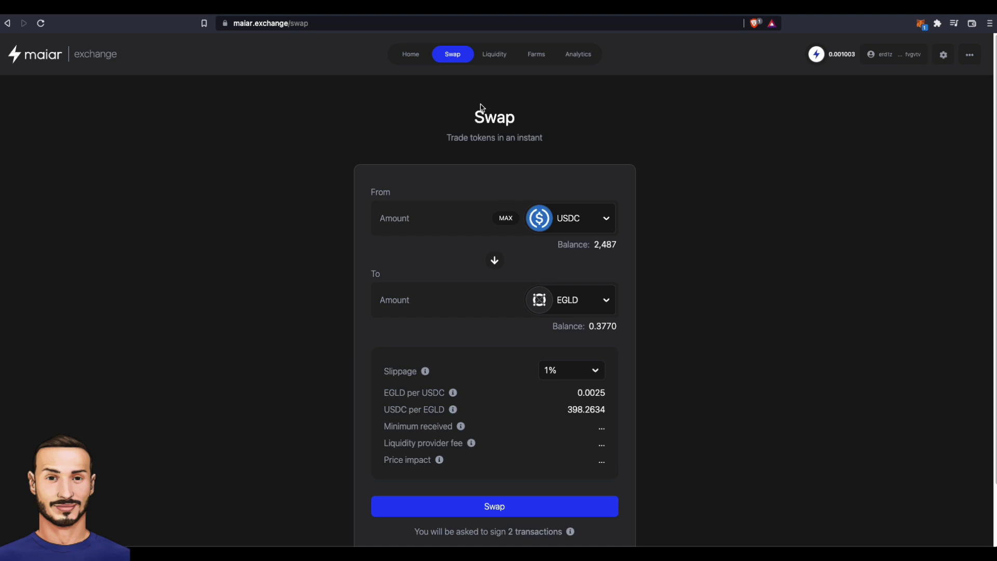
pyautogui.click(492, 57)
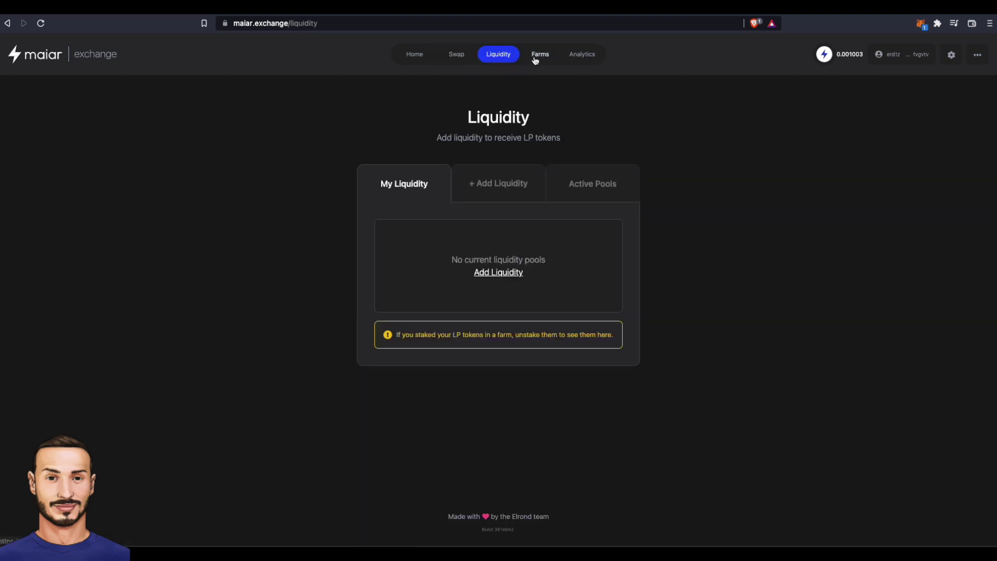
pyautogui.click(582, 184)
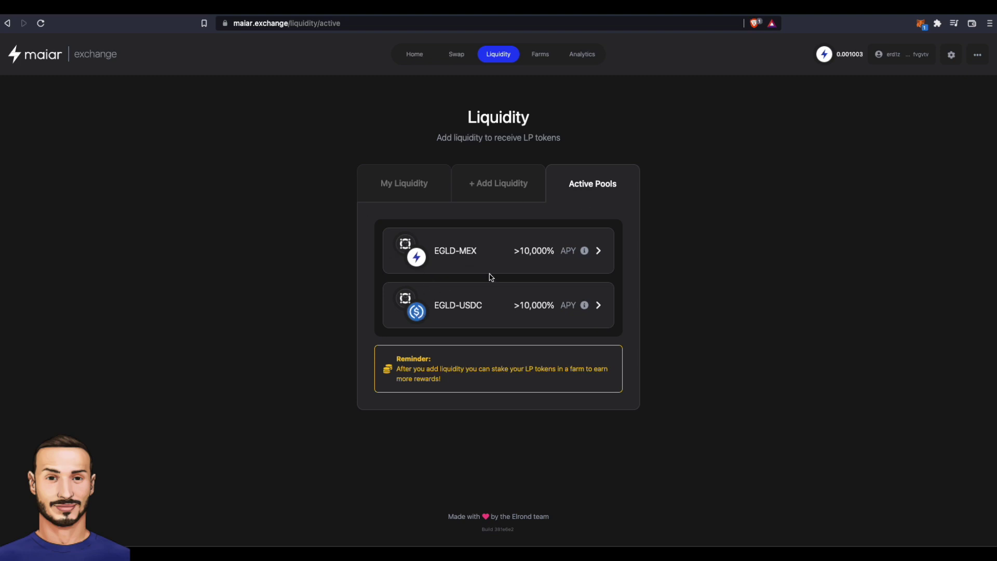
# - Fill in a liquidity deposit pairing the maximum LKMEX amount, 0.0000000000002, with EGLD, and review its details without submitting
pyautogui.click(512, 198)
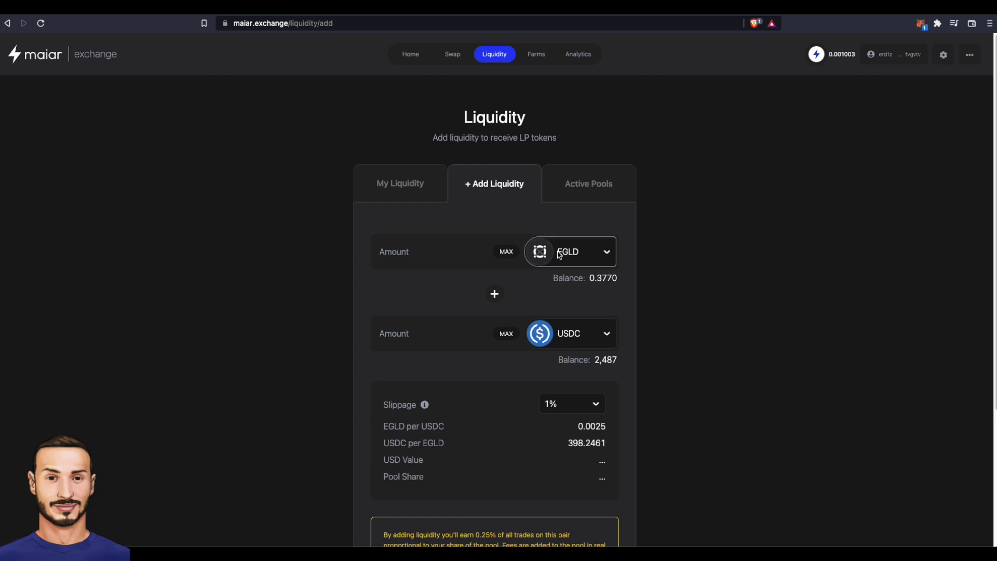
pyautogui.click(543, 260)
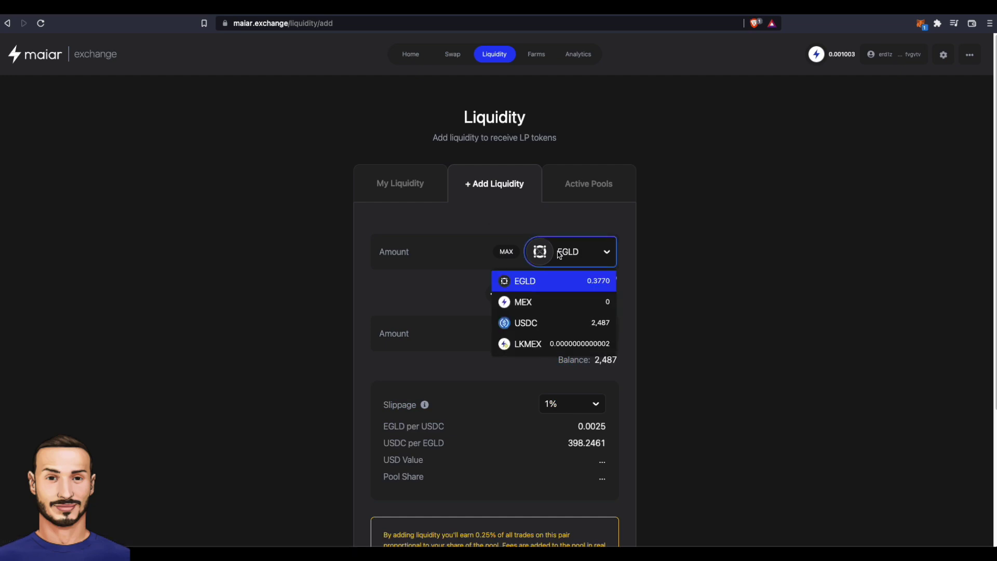
pyautogui.click(527, 345)
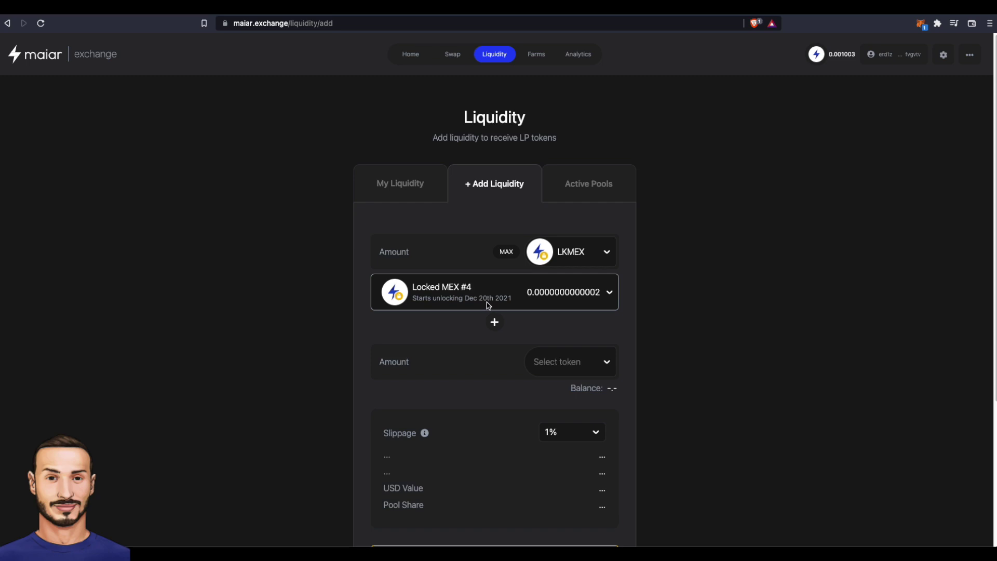
pyautogui.click(545, 357)
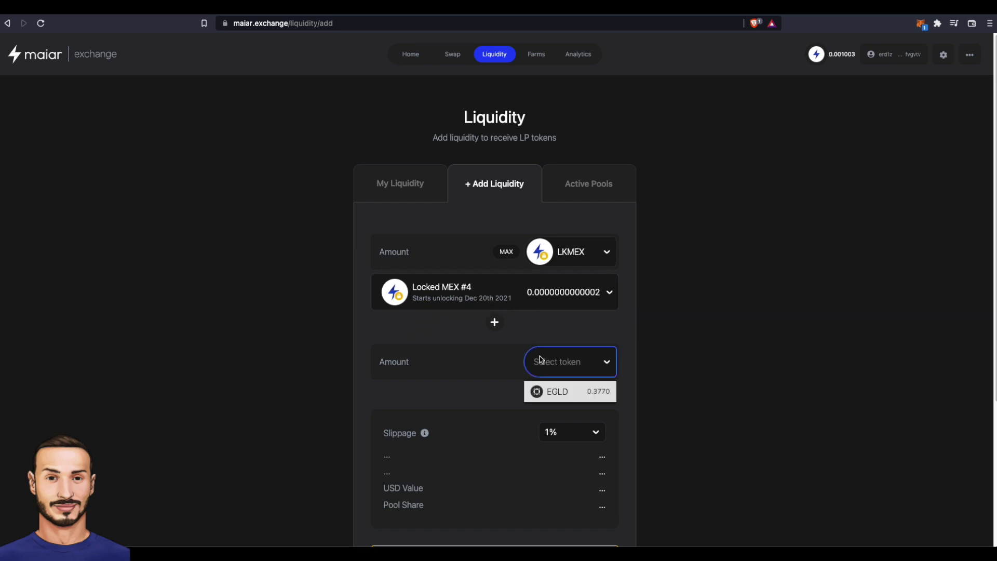
pyautogui.click(546, 390)
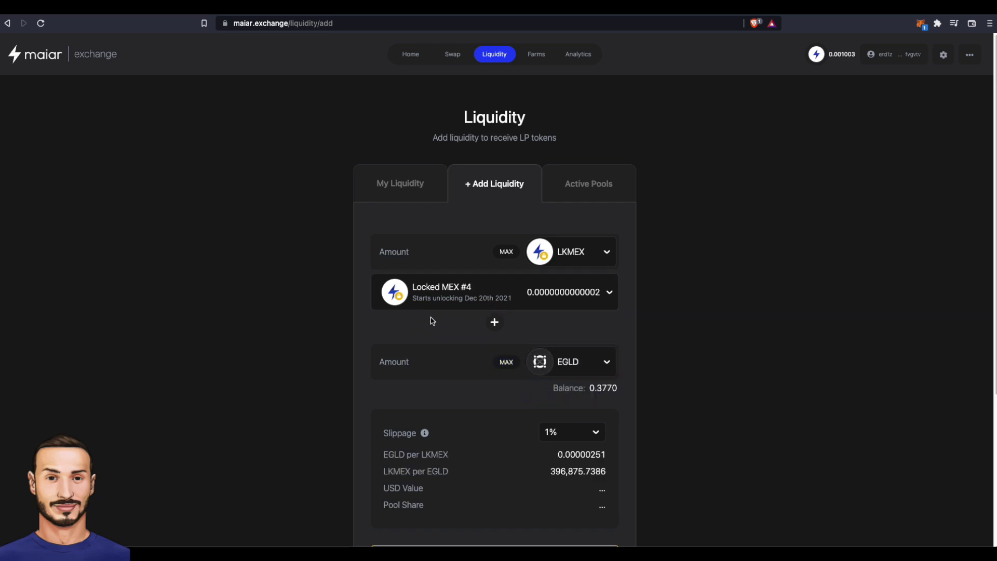
pyautogui.click(506, 253)
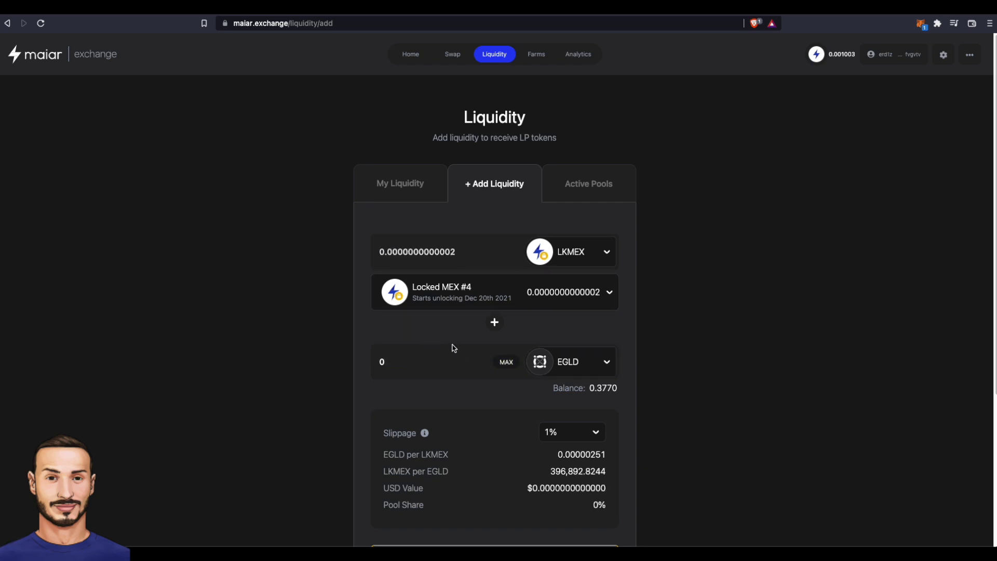
pyautogui.scroll(-3, 502, 457)
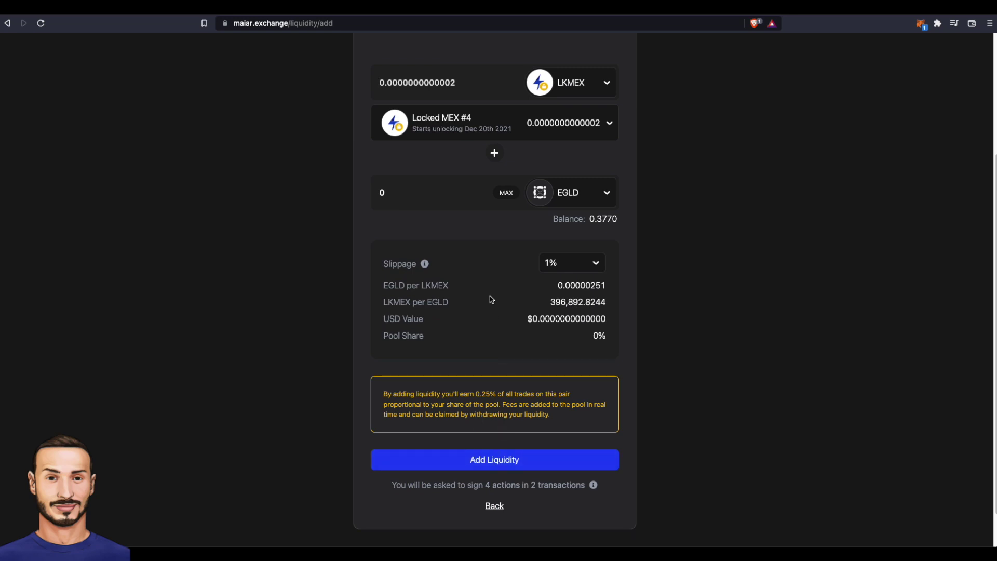
pyautogui.scroll(3, 492, 300)
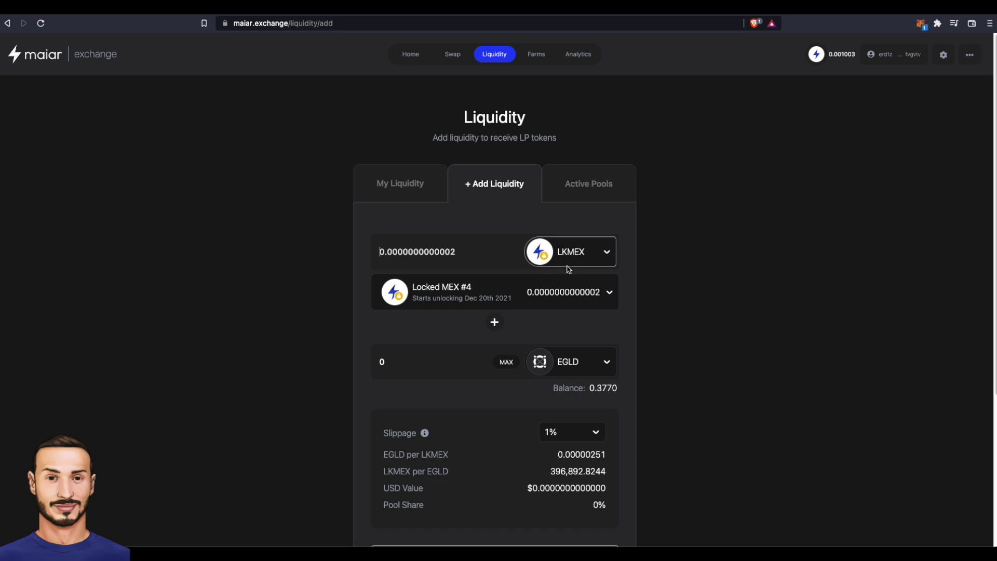
# - Return to the swap form and check the wallet's available USDC balance
pyautogui.click(451, 56)
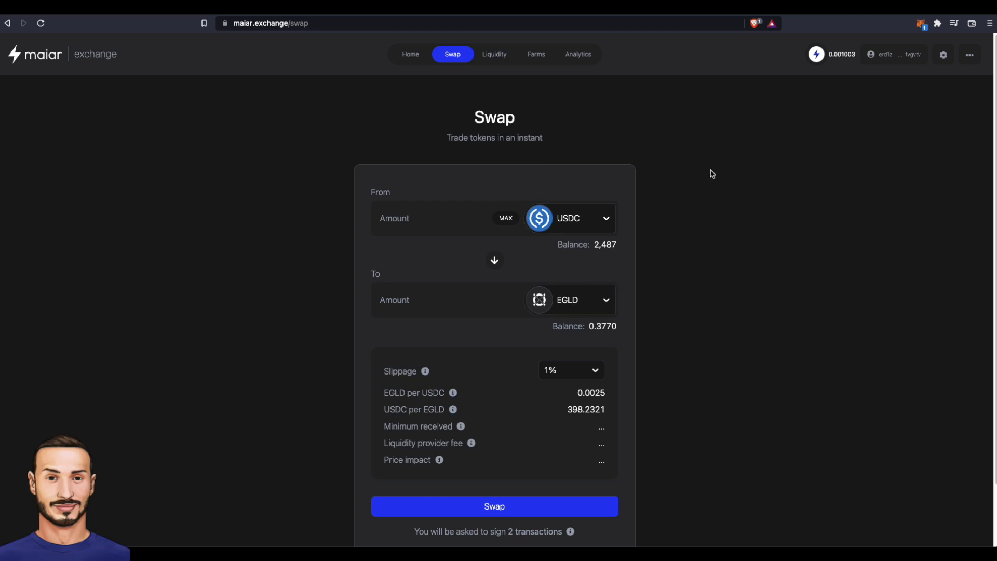
pyautogui.moveTo(594, 243); pyautogui.dragTo(623, 253)
pyautogui.click(541, 263)
# - Open the Elrond bridge from the exchange and set the transfer direction to ERC-20 USDC > Elrond USDC
pyautogui.click(969, 59)
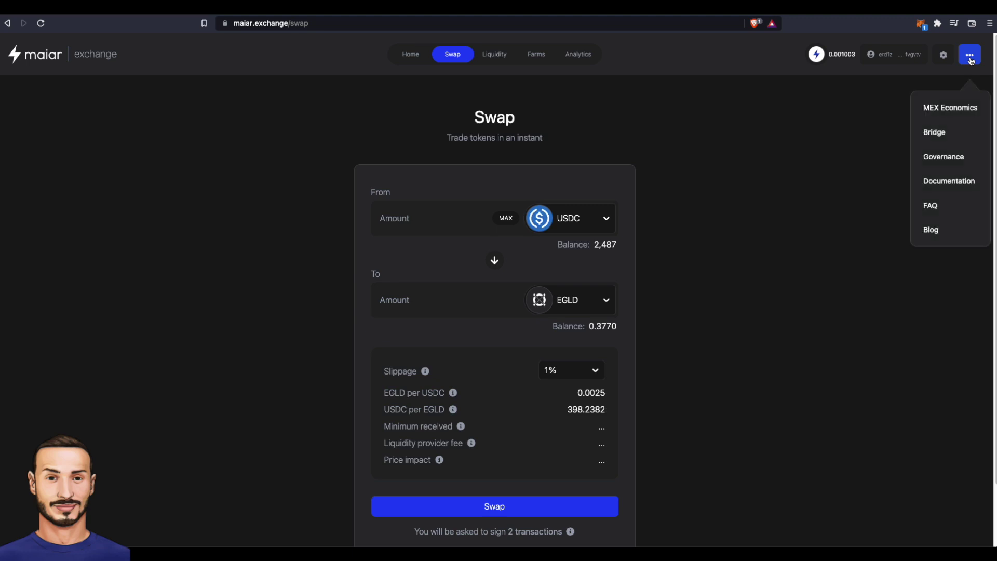
pyautogui.click(940, 136)
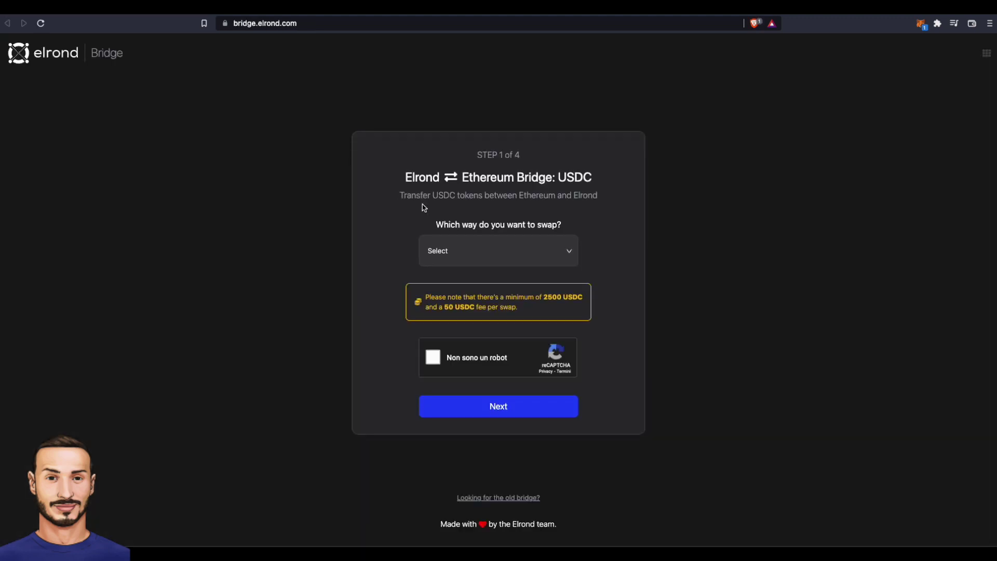
pyautogui.click(501, 254)
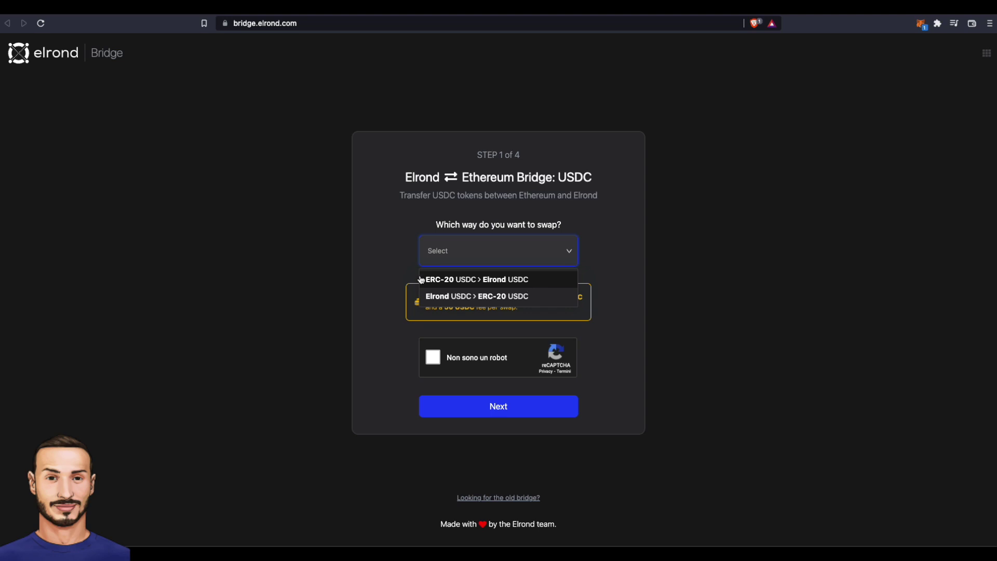
pyautogui.click(457, 280)
pyautogui.click(398, 230)
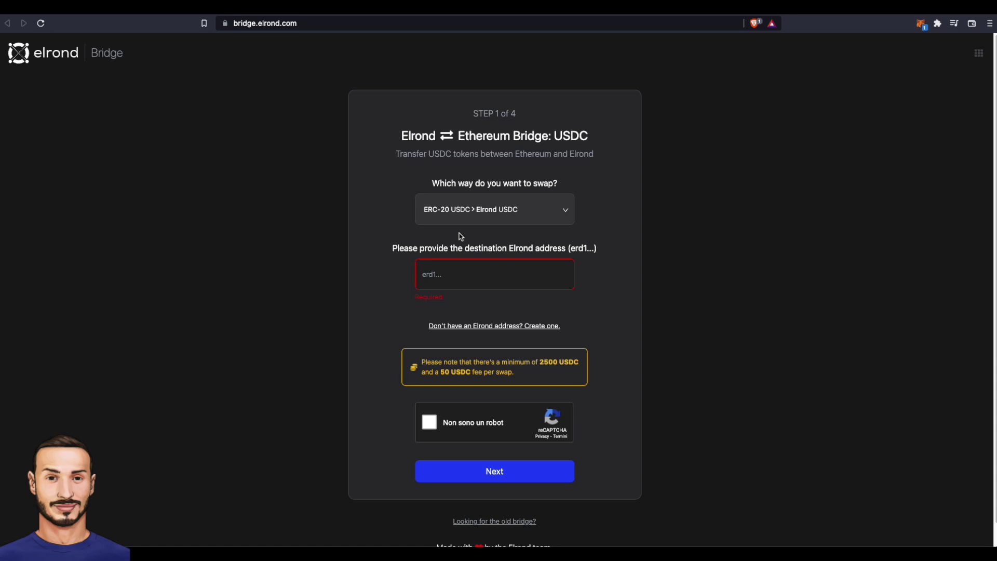
# - Copy the connected wallet's address from its account details and paste it as the bridge's destination Elrond address
pyautogui.click(435, 274)
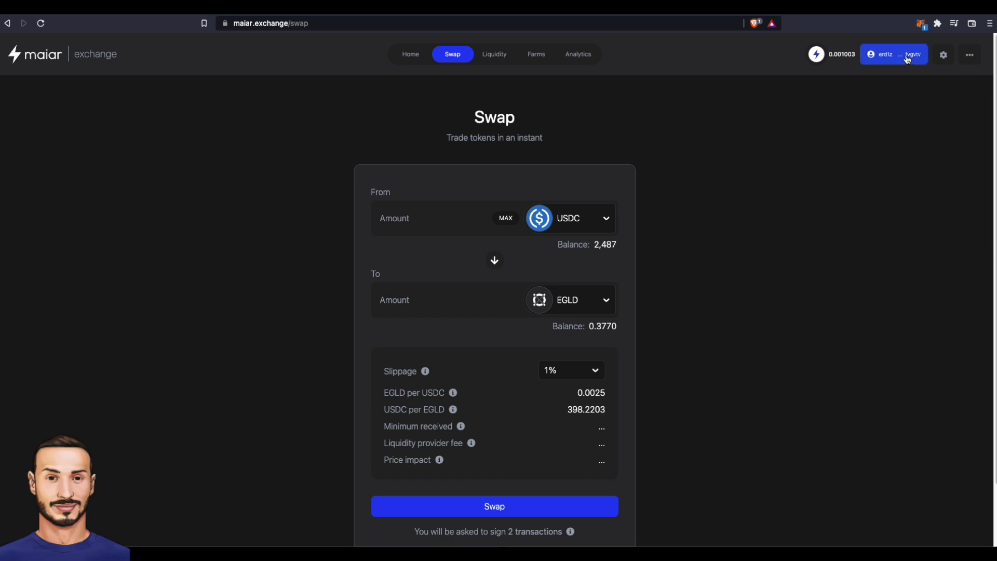
pyautogui.click(906, 58)
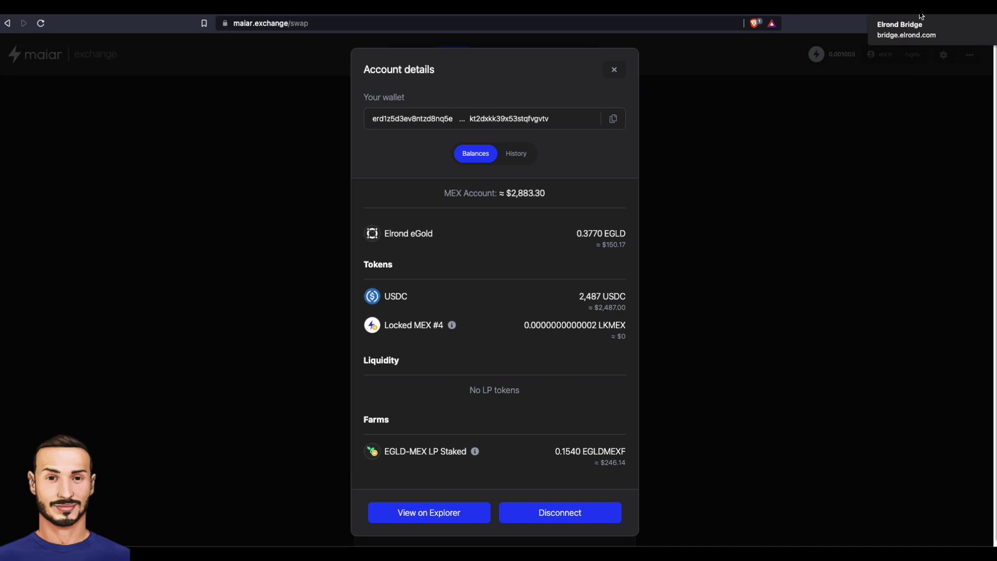
pyautogui.click(918, 16)
pyautogui.press('super+v')
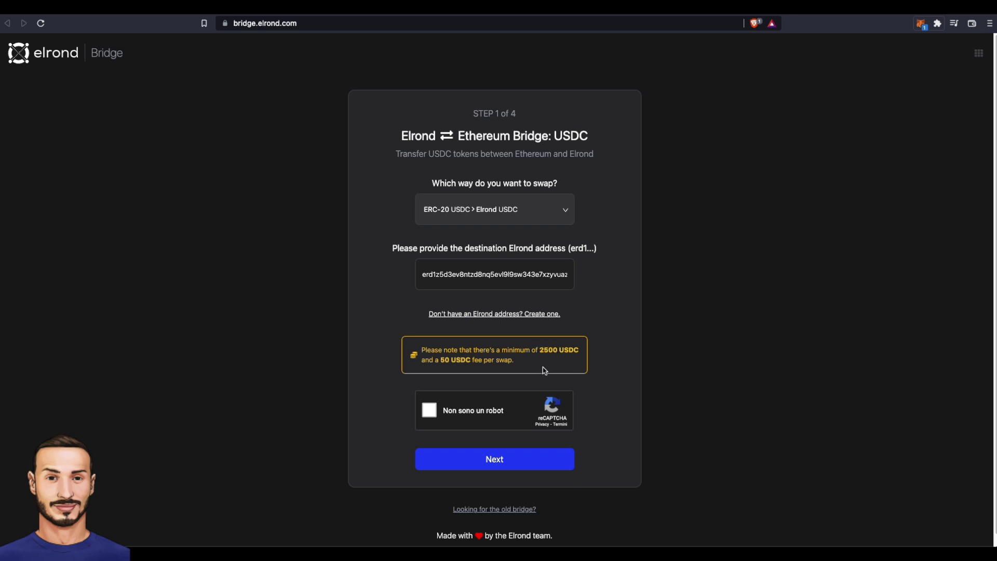
# - Complete the reCAPTCHA check and proceed with the bridge request to obtain the USDC deposit address
pyautogui.click(429, 410)
pyautogui.click(478, 461)
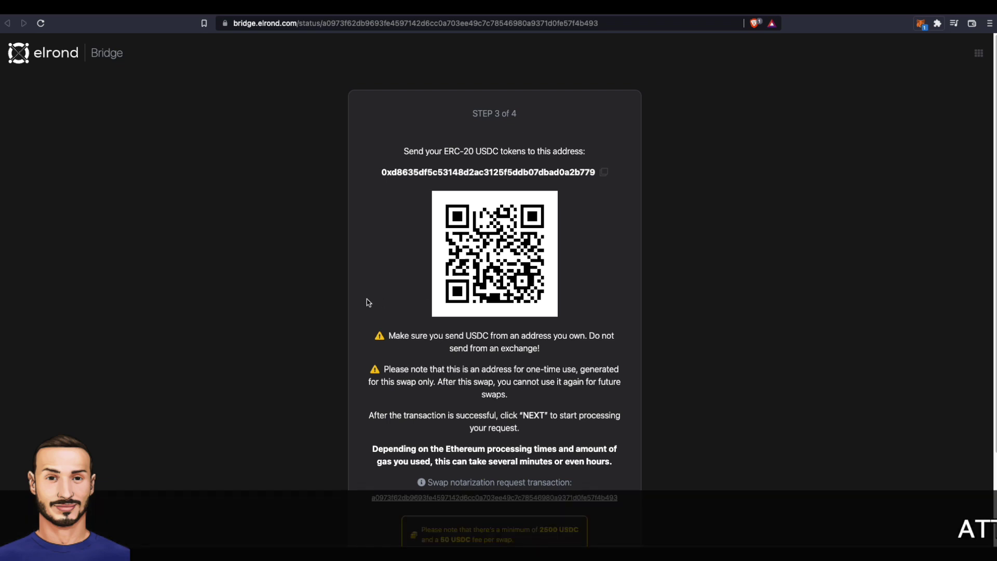
# - Review the bridge's USDC deposit instructions, including the sending warnings, processing time, minimum amount and swap fee
pyautogui.scroll(-2, 367, 300)
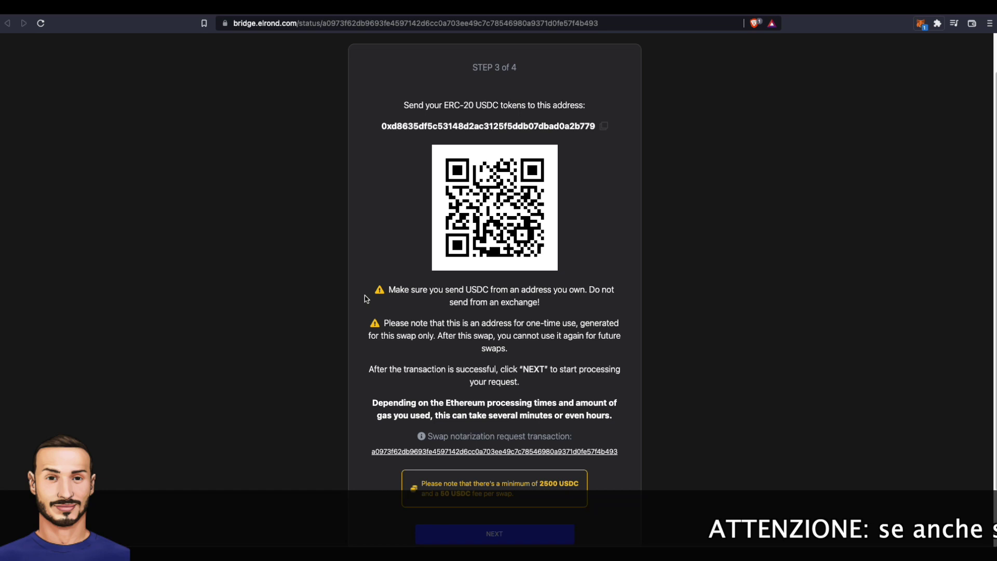
pyautogui.scroll(-1, 370, 363)
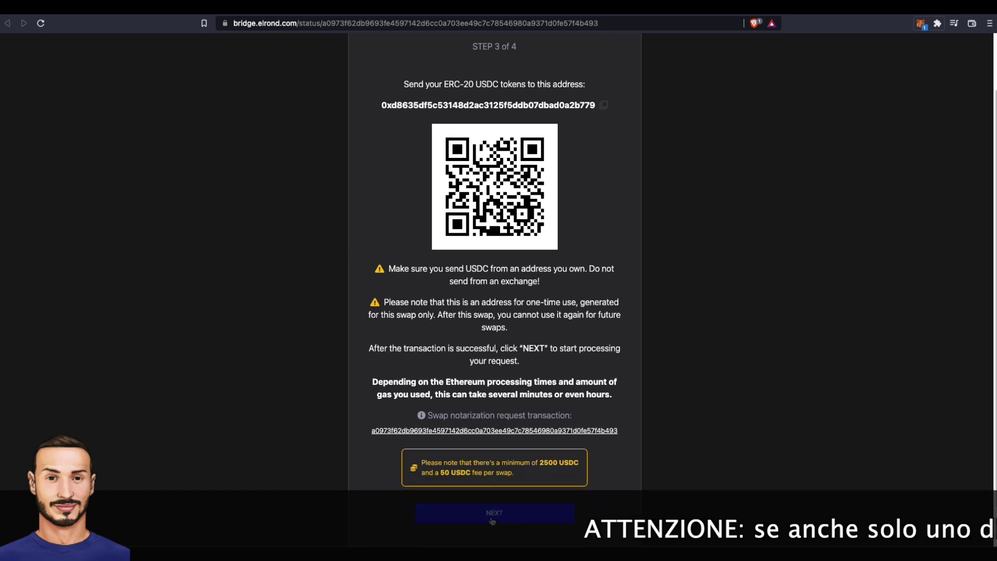
pyautogui.scroll(-2, 365, 443)
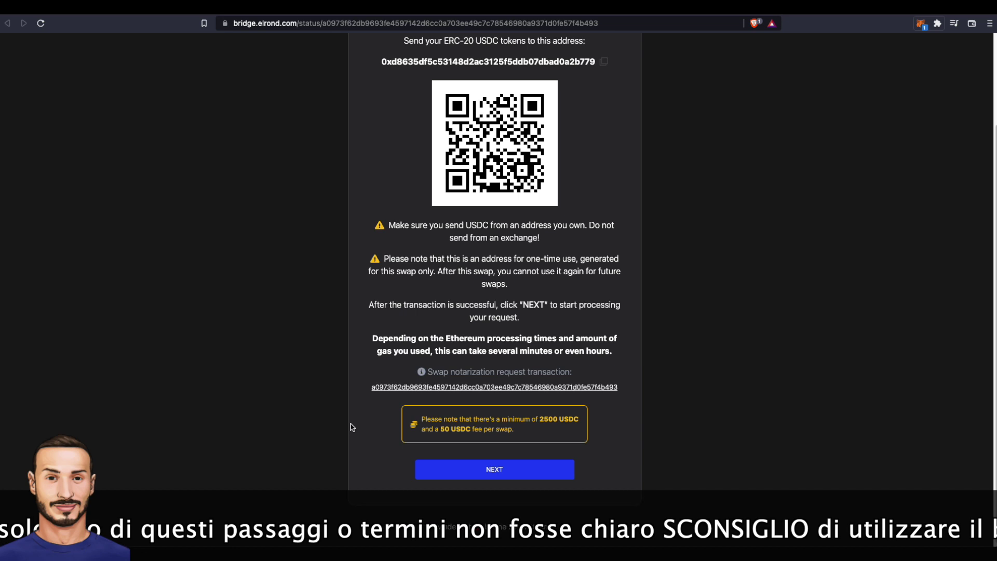
pyautogui.scroll(2, 351, 425)
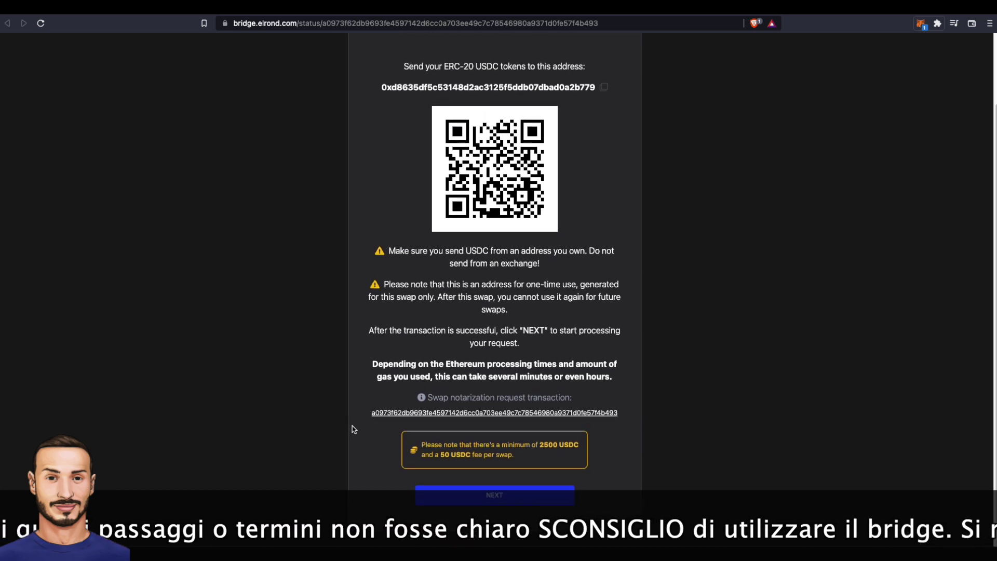
pyautogui.scroll(-2, 352, 427)
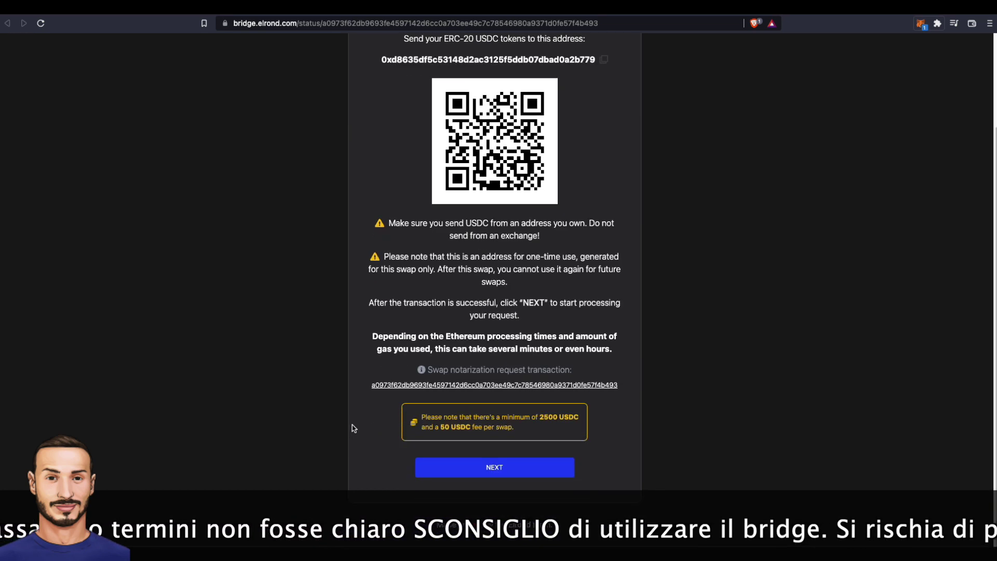
pyautogui.scroll(5, 352, 425)
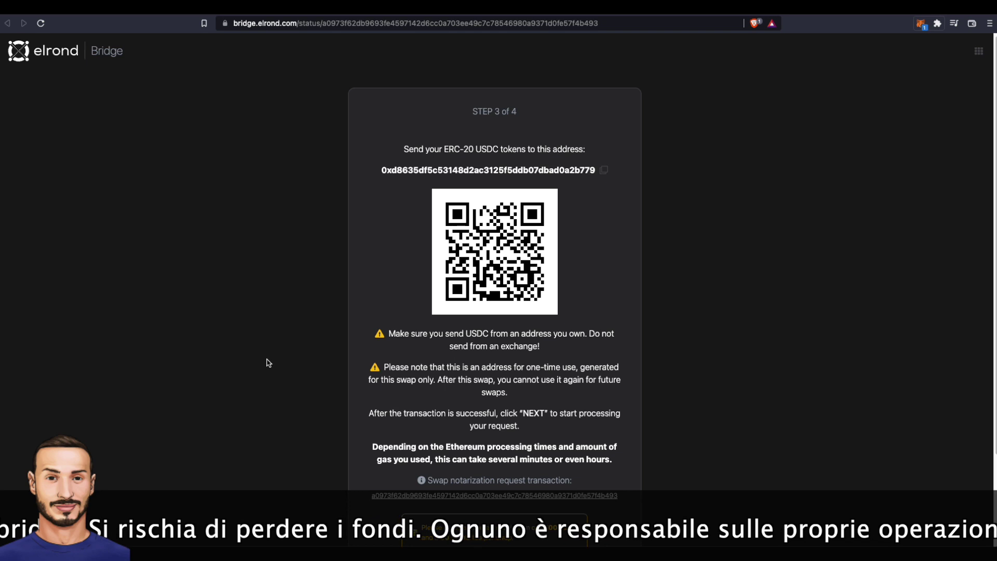
pyautogui.scroll(-2, 269, 363)
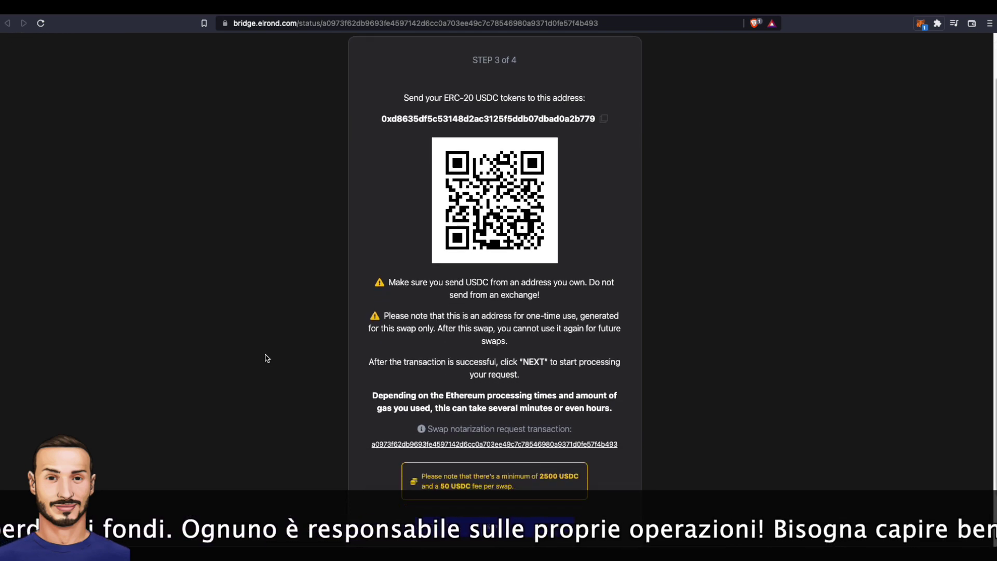
pyautogui.scroll(-2, 267, 369)
pyautogui.scroll(4, 275, 410)
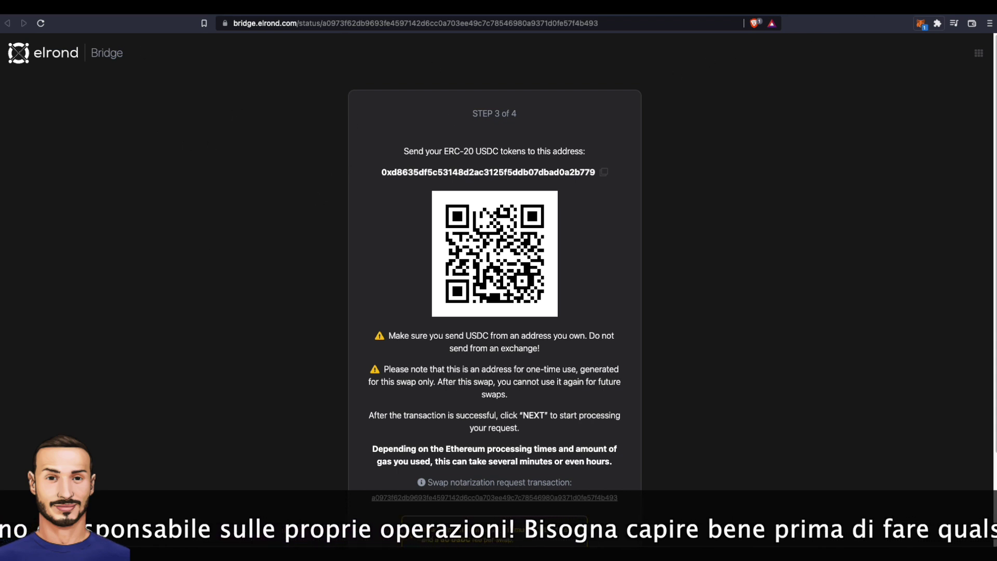
# - Switch back to the Maiar Exchange swap page and check the USDC balance available for trading
pyautogui.hotkey('ctrl', 'Tab')
pyautogui.click(614, 69)
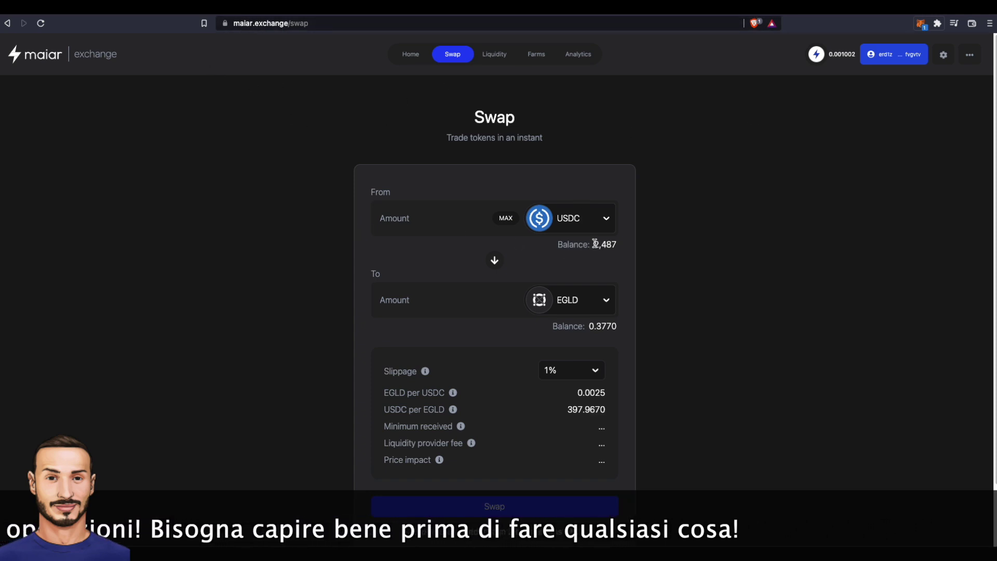
pyautogui.moveTo(593, 244); pyautogui.dragTo(628, 252)
pyautogui.click(567, 266)
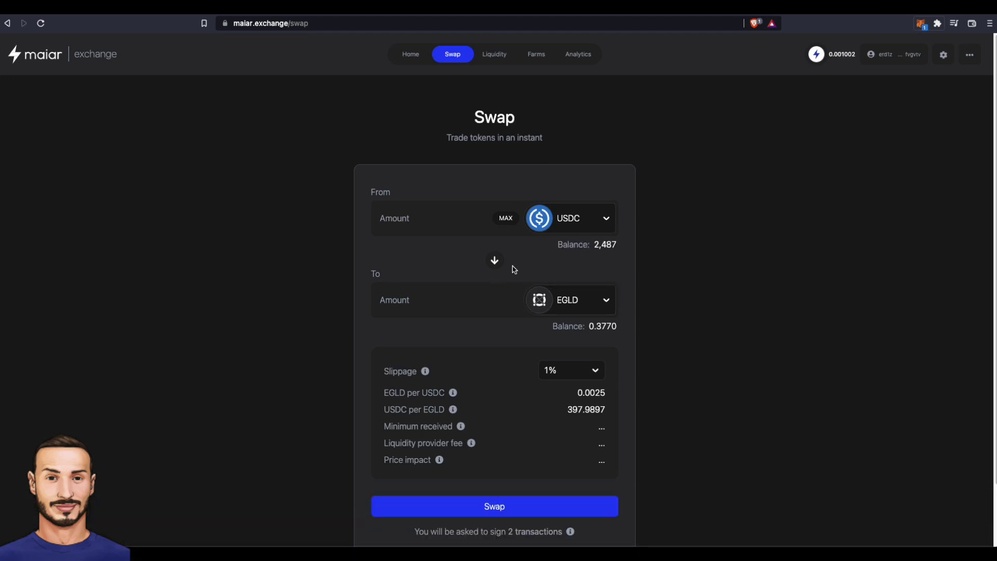
# - Swap 1,240 USDC for EGLD with 1% slippage
pyautogui.click(400, 219)
pyautogui.write('1200')
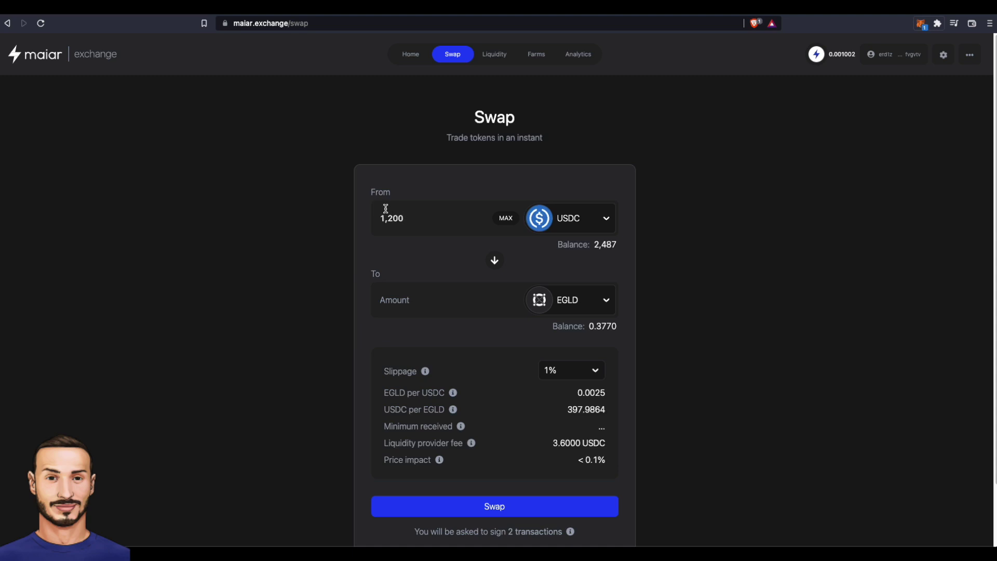
pyautogui.moveTo(393, 218); pyautogui.dragTo(401, 218)
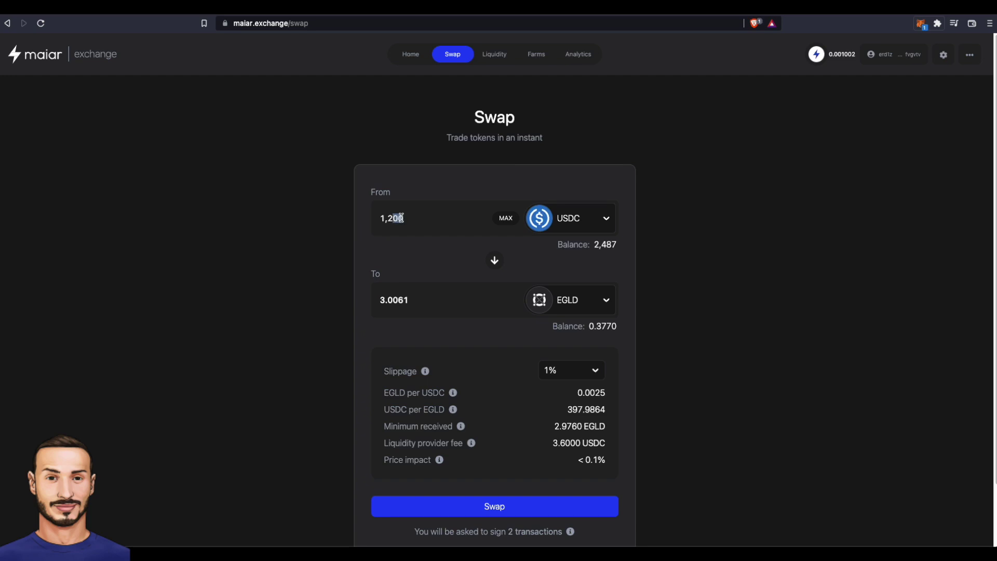
pyautogui.write('40')
pyautogui.scroll(-1, 501, 478)
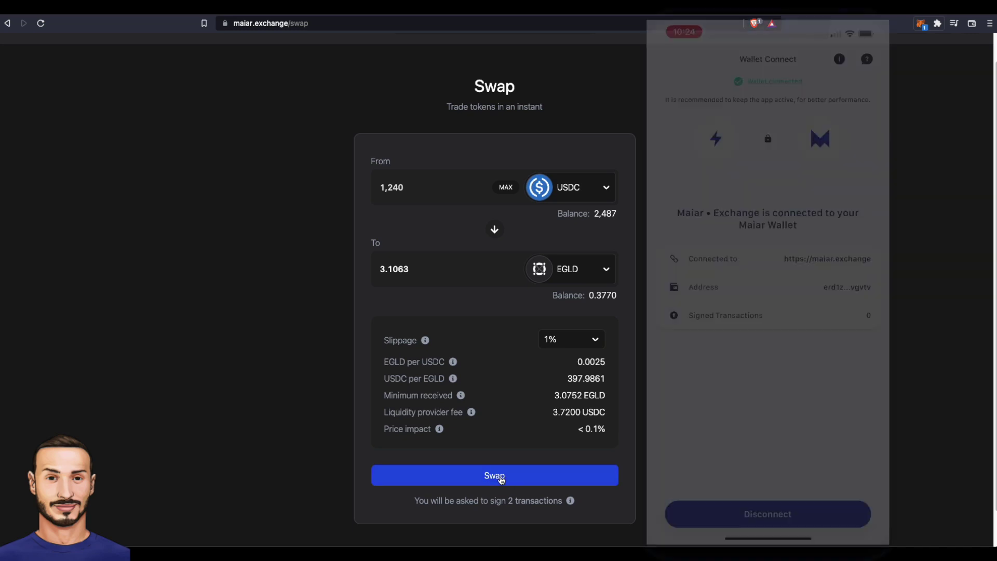
pyautogui.click(500, 477)
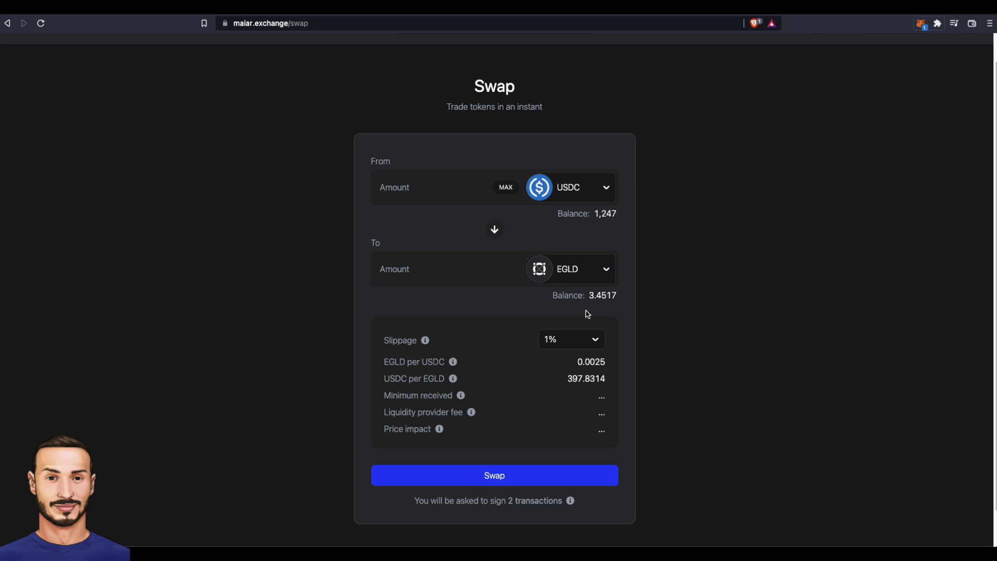
# - Add liquidity to the EGLD-USDC pool using the maximum 1,247 USDC and the matching 3.1346 EGLD at 1% slippage
pyautogui.scroll(1, 777, 334)
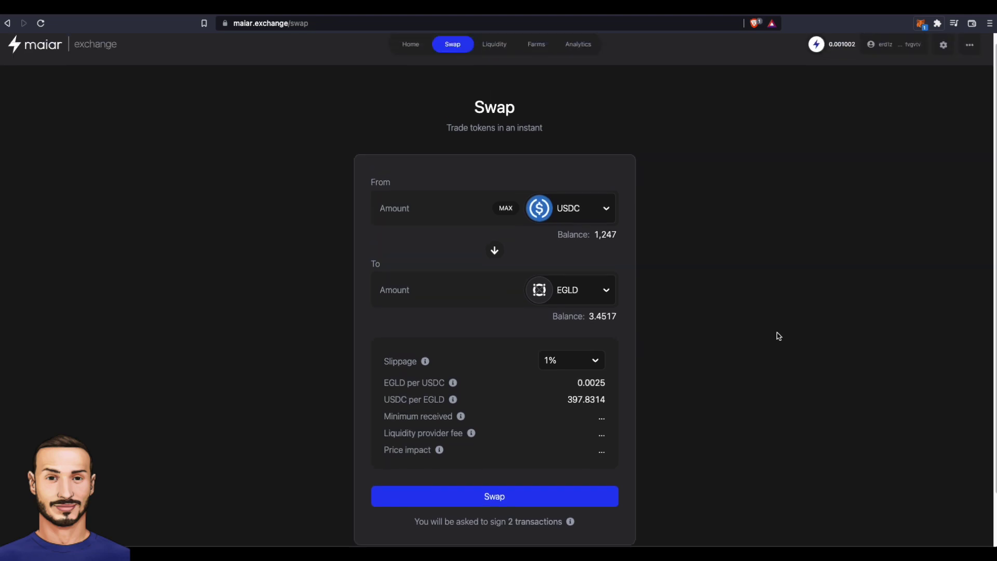
pyautogui.click(498, 41)
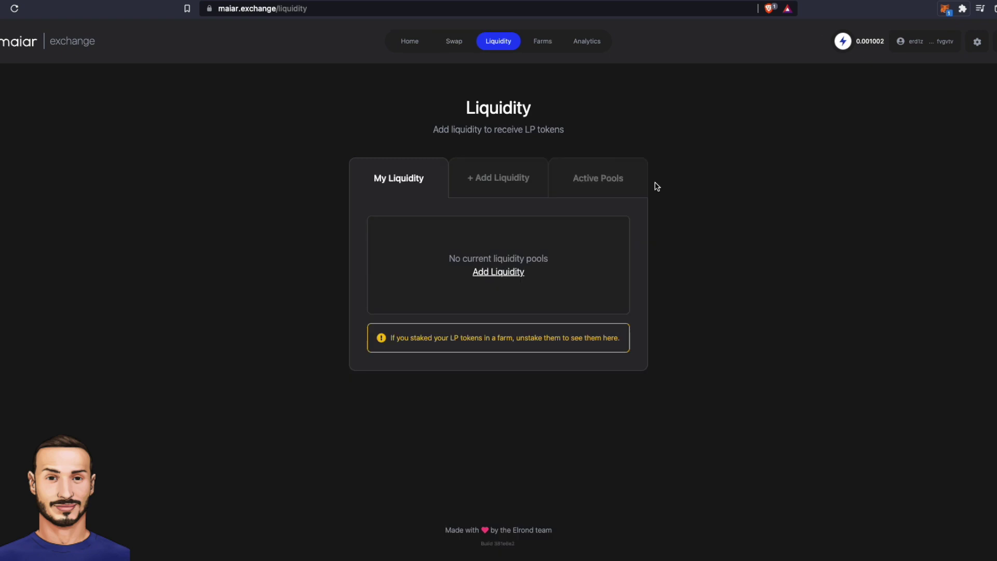
pyautogui.click(491, 183)
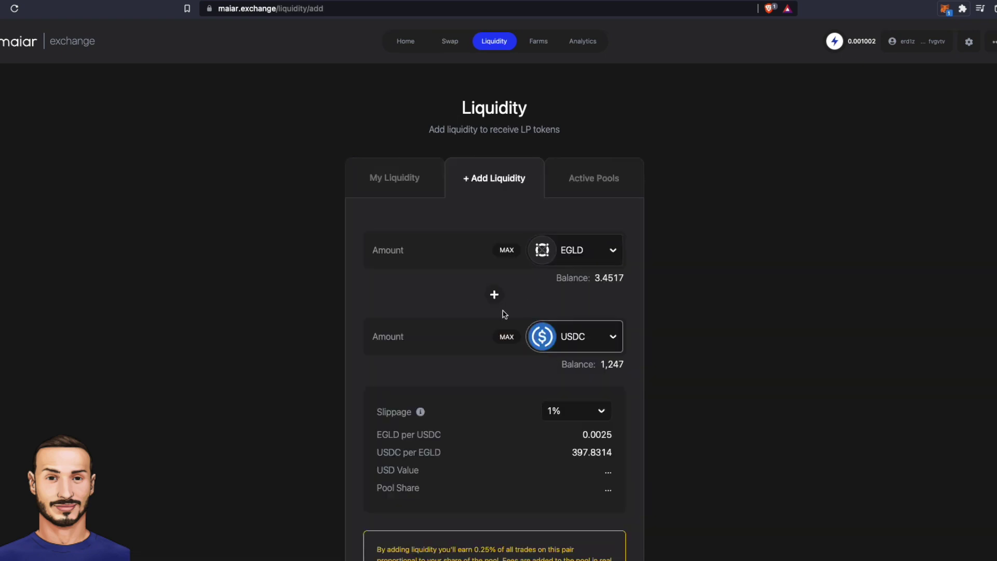
pyautogui.click(506, 337)
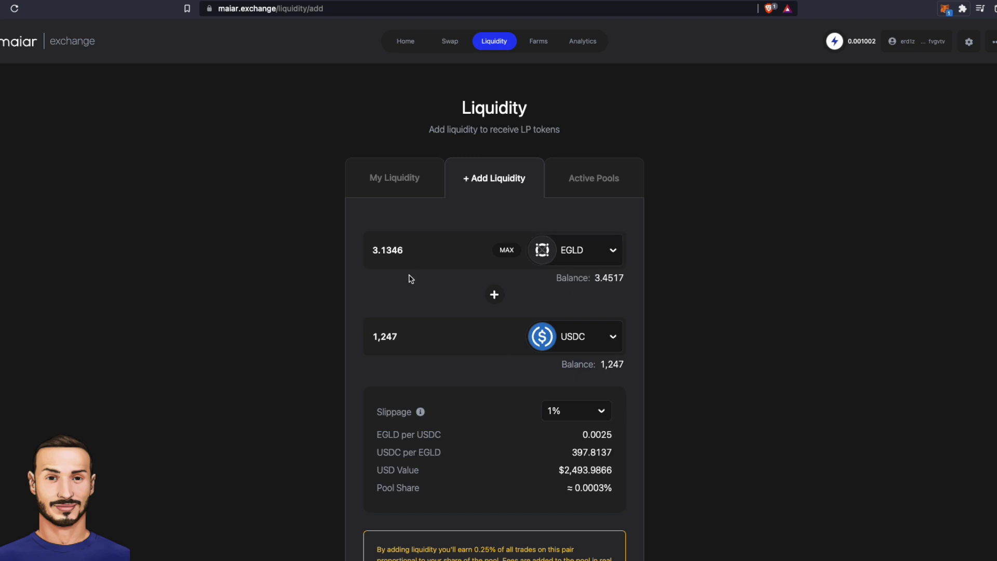
pyautogui.scroll(-2, 339, 301)
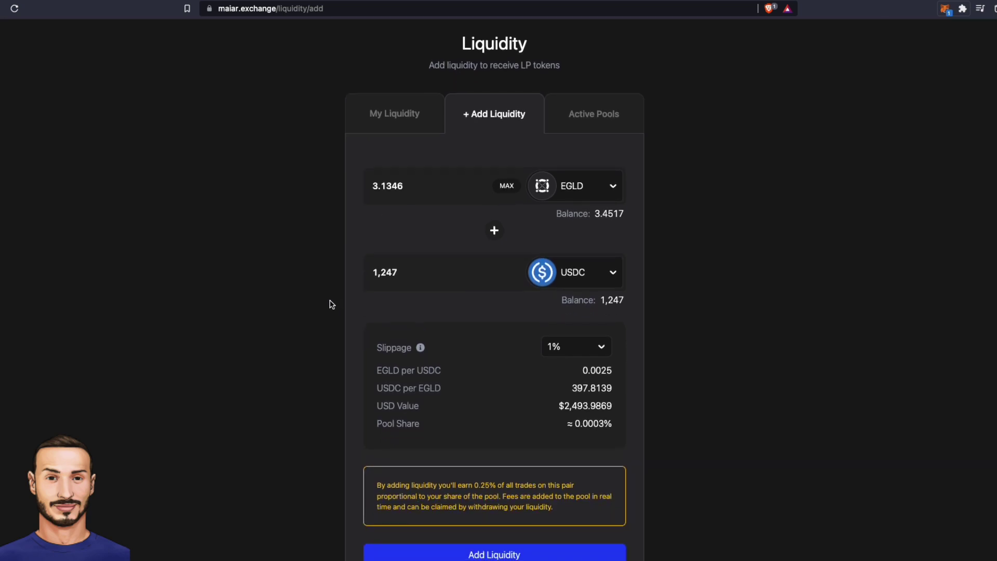
pyautogui.scroll(-1, 335, 304)
pyautogui.scroll(-1, 332, 304)
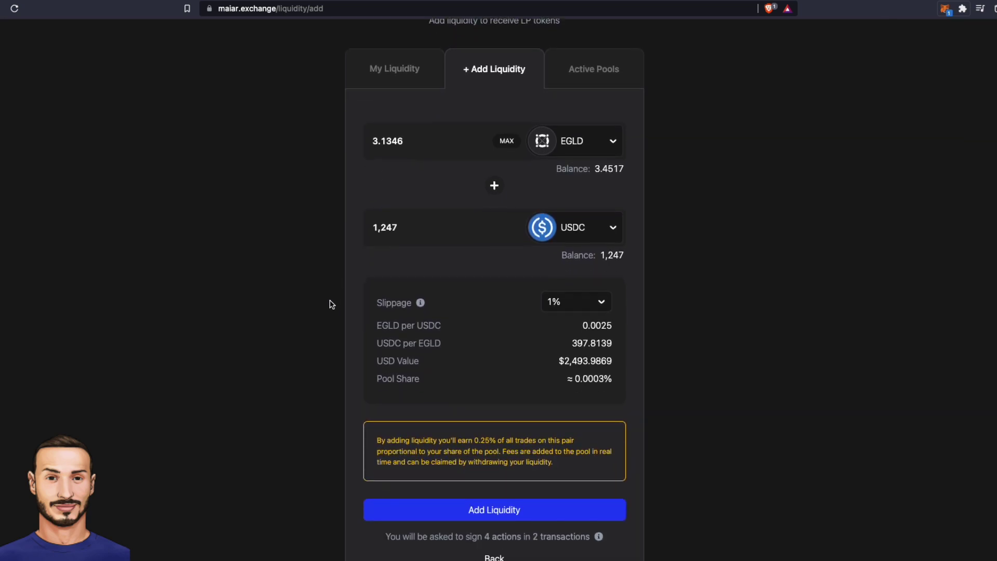
pyautogui.scroll(-1, 331, 304)
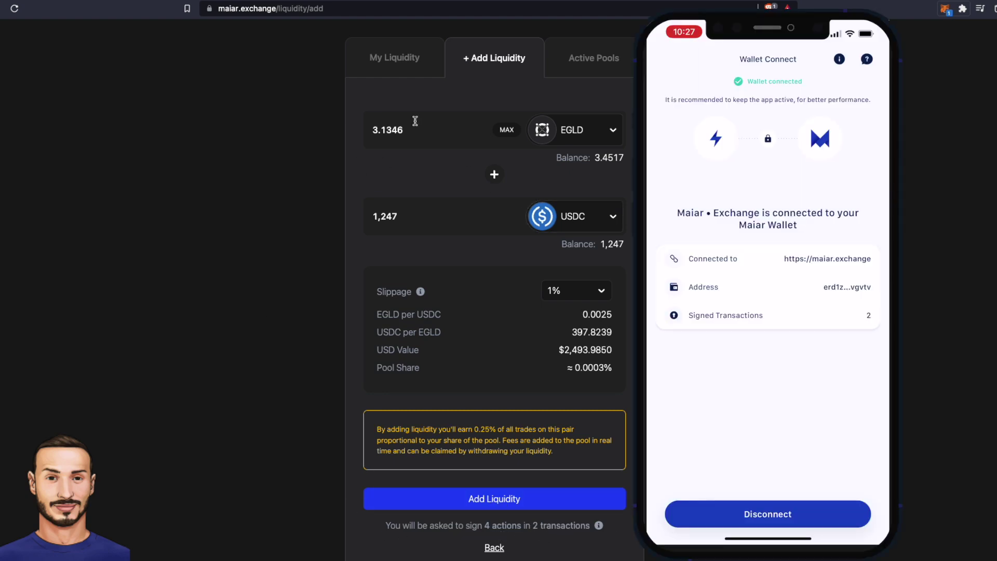
pyautogui.click(511, 495)
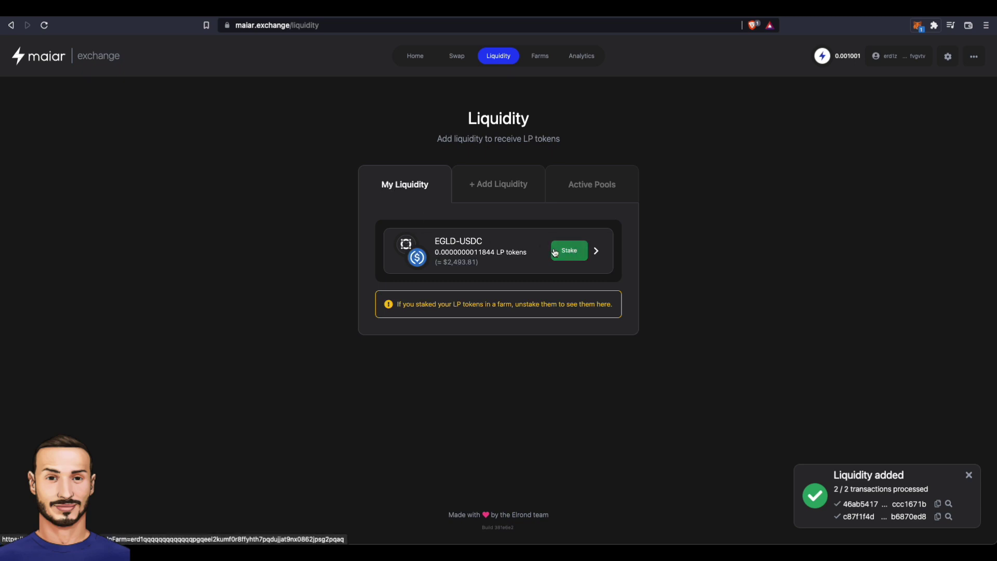
# - Go to the Farms page and review the APR and APY details of the EGLD-USDC farm
pyautogui.click(540, 56)
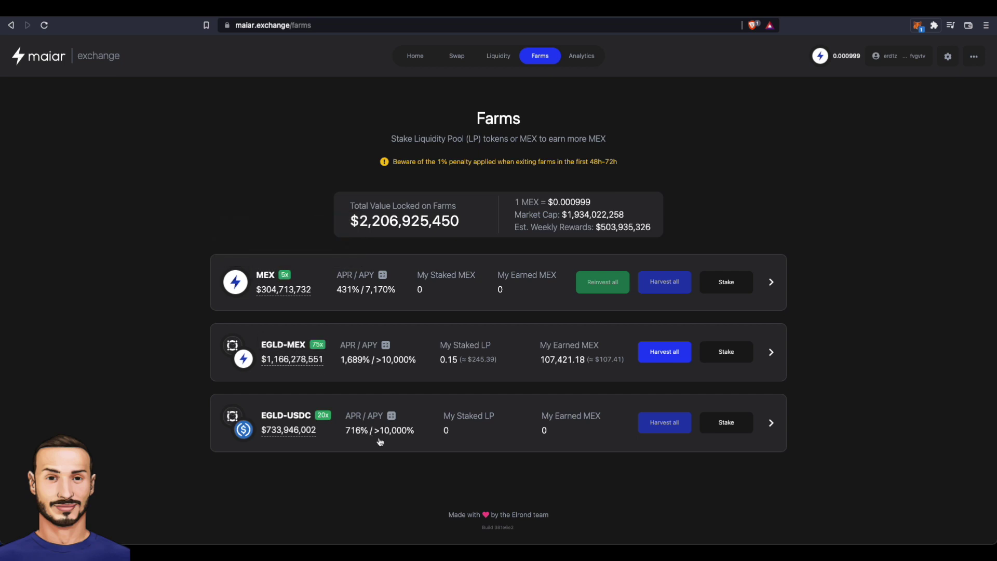
pyautogui.click(392, 416)
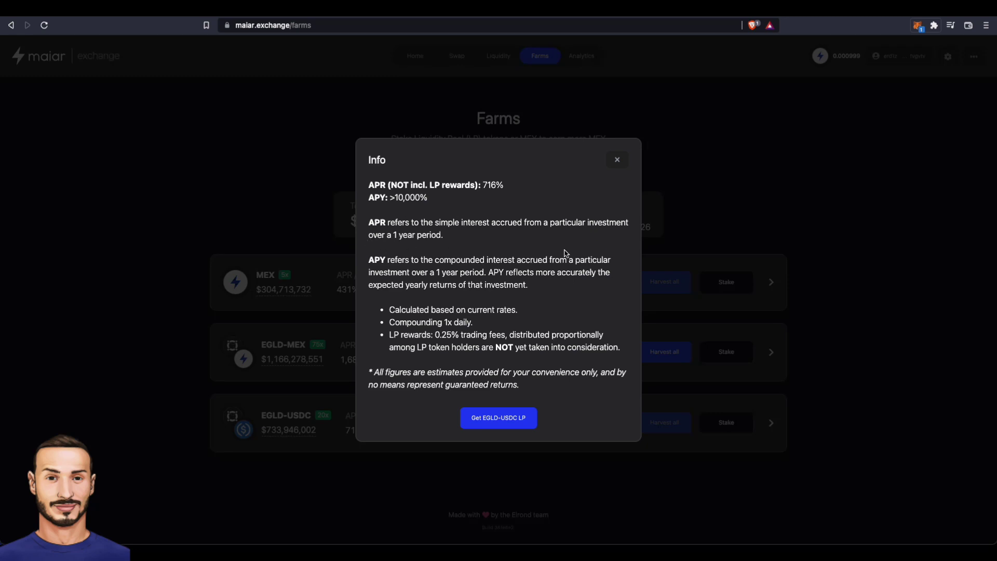
pyautogui.moveTo(483, 186); pyautogui.dragTo(507, 187)
pyautogui.click(523, 184)
pyautogui.click(423, 445)
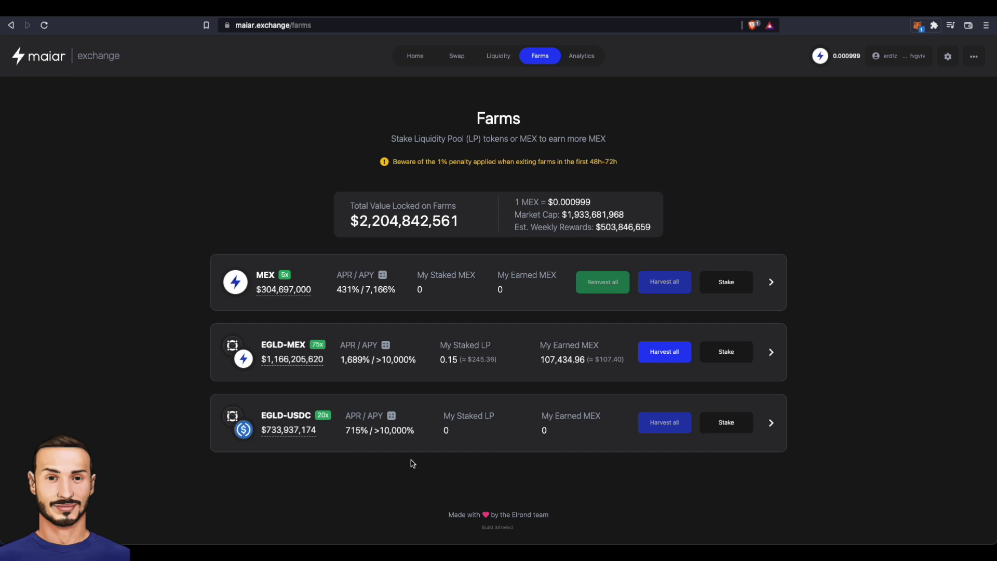
# - Set up a stake in the EGLD-USDC farm with the full EGLDUSDC LP balance of 0.0000000011844
pyautogui.click(721, 429)
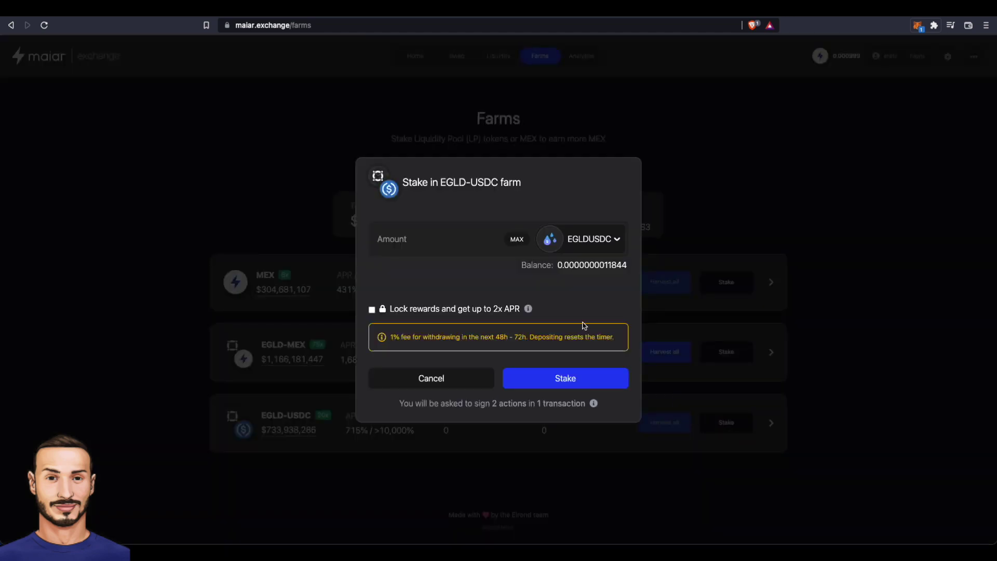
pyautogui.click(573, 251)
pyautogui.click(566, 270)
pyautogui.click(516, 238)
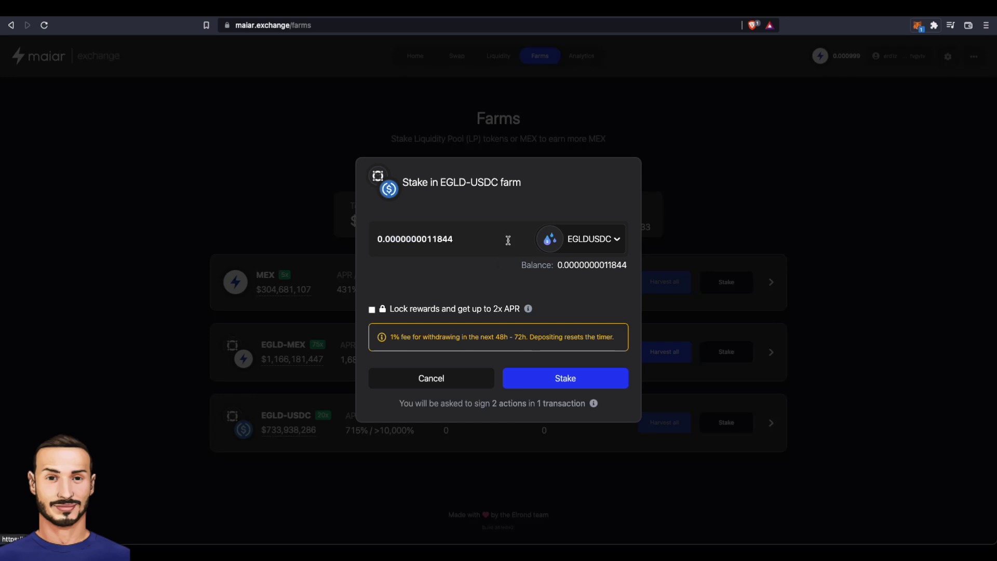
# - Enable locked rewards for up to 2x APR and submit the EGLD-USDC farm stake
pyautogui.click(372, 310)
pyautogui.press('space')
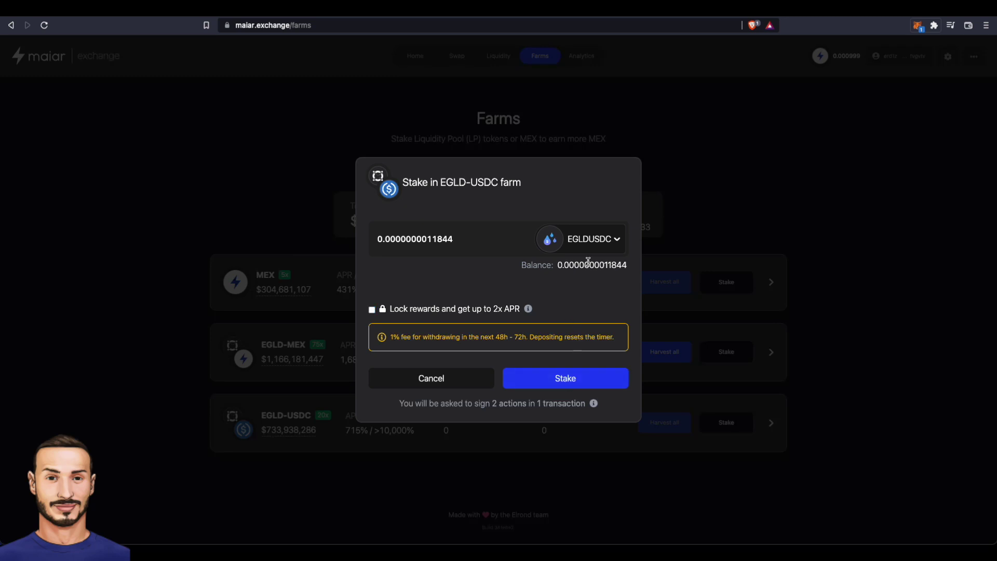
pyautogui.click(371, 310)
pyautogui.click(372, 310)
pyautogui.click(371, 310)
pyautogui.moveTo(529, 310)
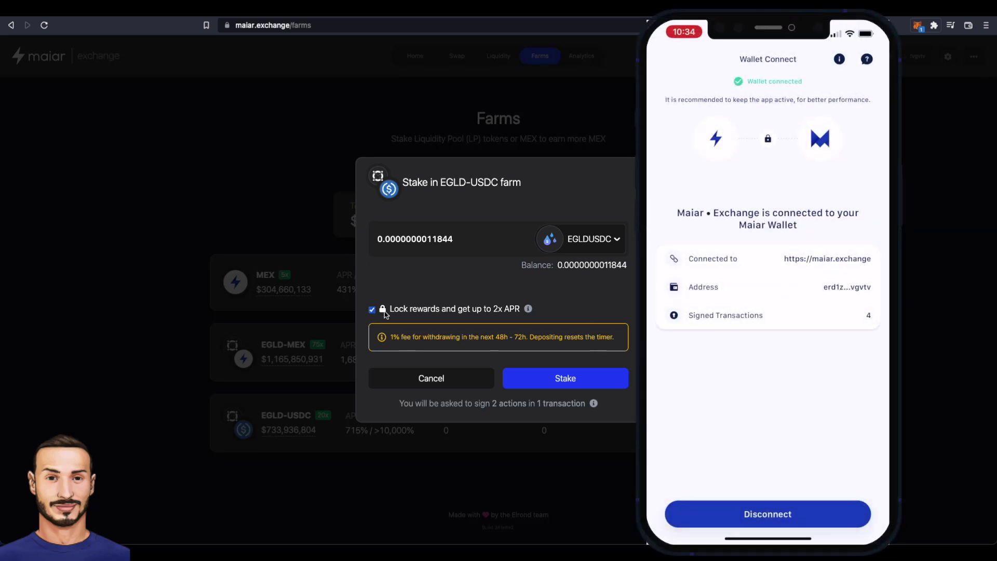
pyautogui.click(546, 377)
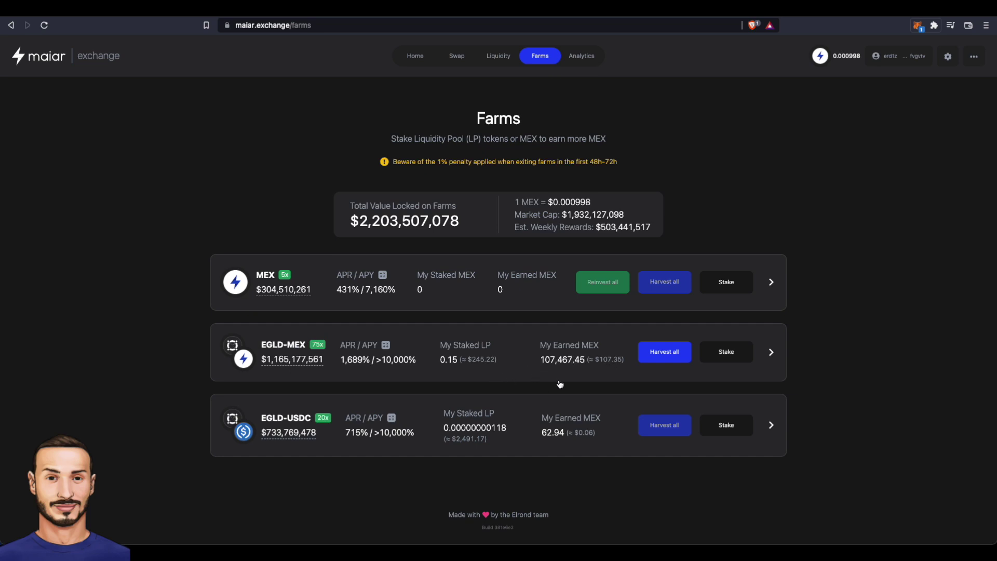
# - Harvest all Locked MEX rewards from the EGLD-MEX farm
pyautogui.click(666, 352)
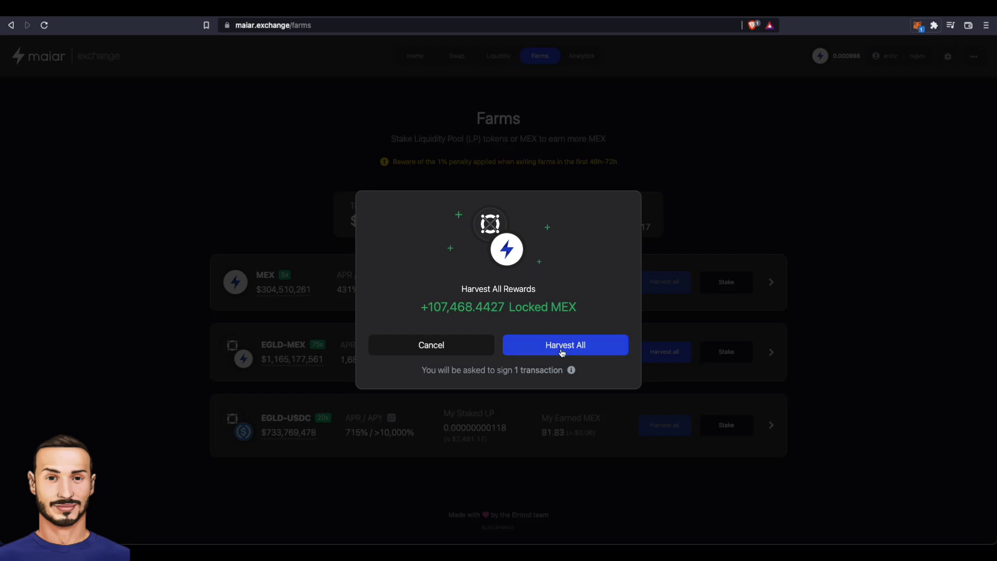
pyautogui.click(561, 352)
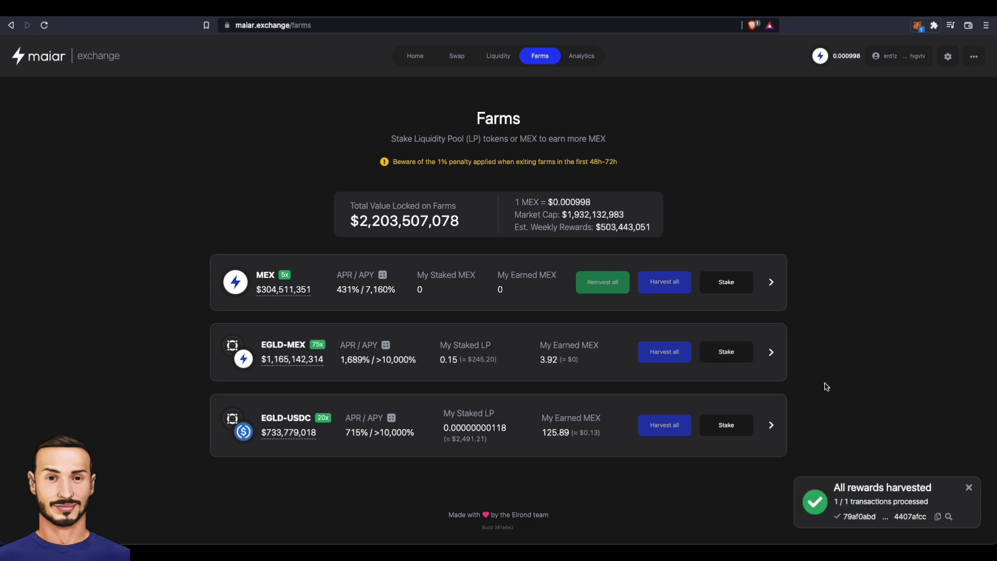
# - Stake 106,399.6074 LKMEX from Locked MEX #3389 in the MEX farm, with locked rewards for up to 2x APR
pyautogui.click(716, 286)
pyautogui.click(568, 237)
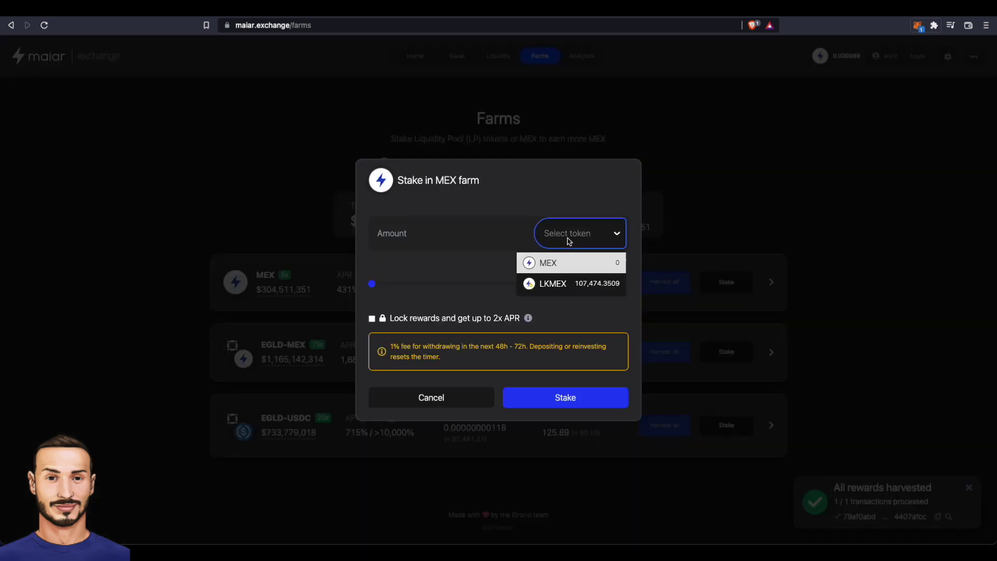
pyautogui.click(562, 292)
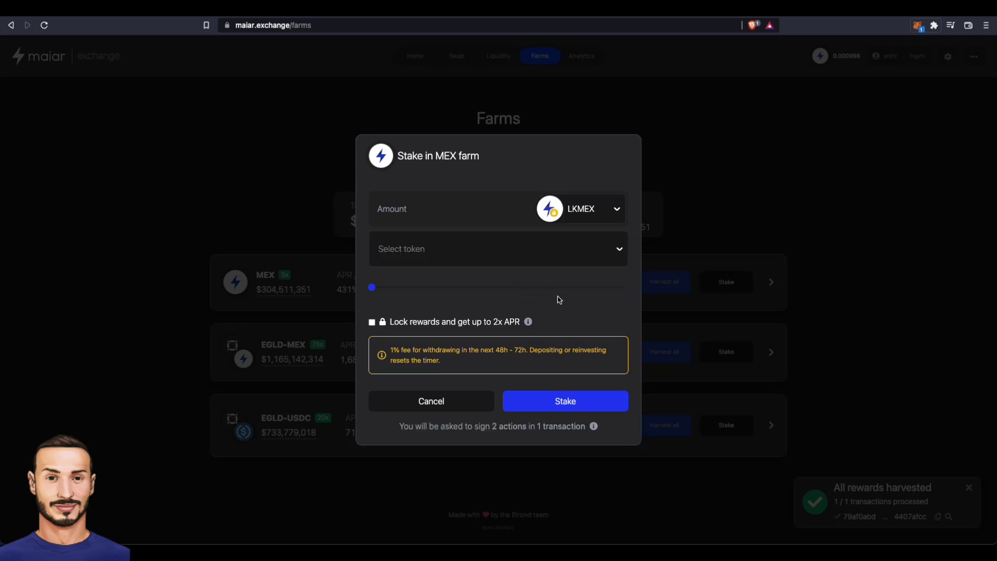
pyautogui.click(619, 251)
pyautogui.click(597, 324)
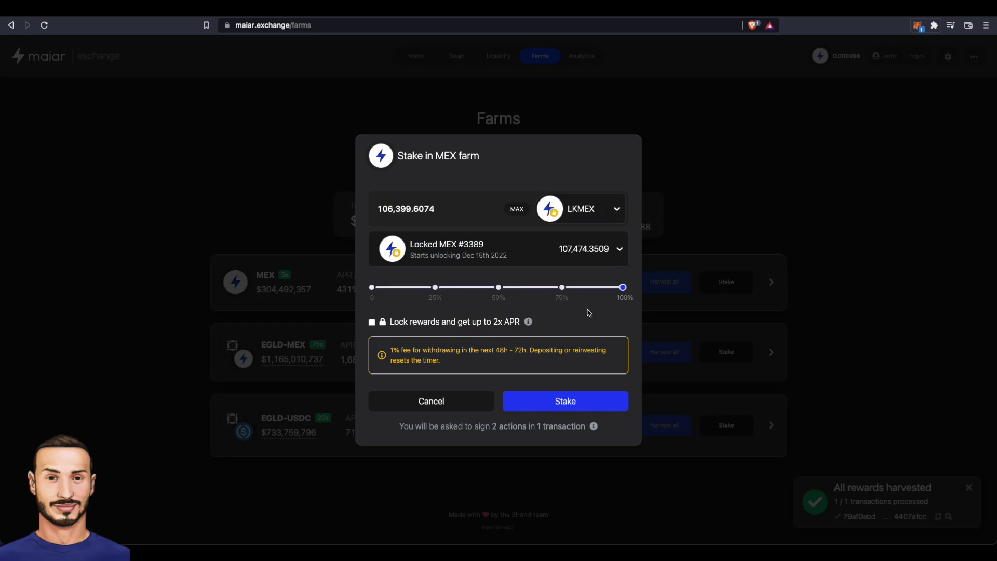
pyautogui.click(371, 323)
pyautogui.click(545, 404)
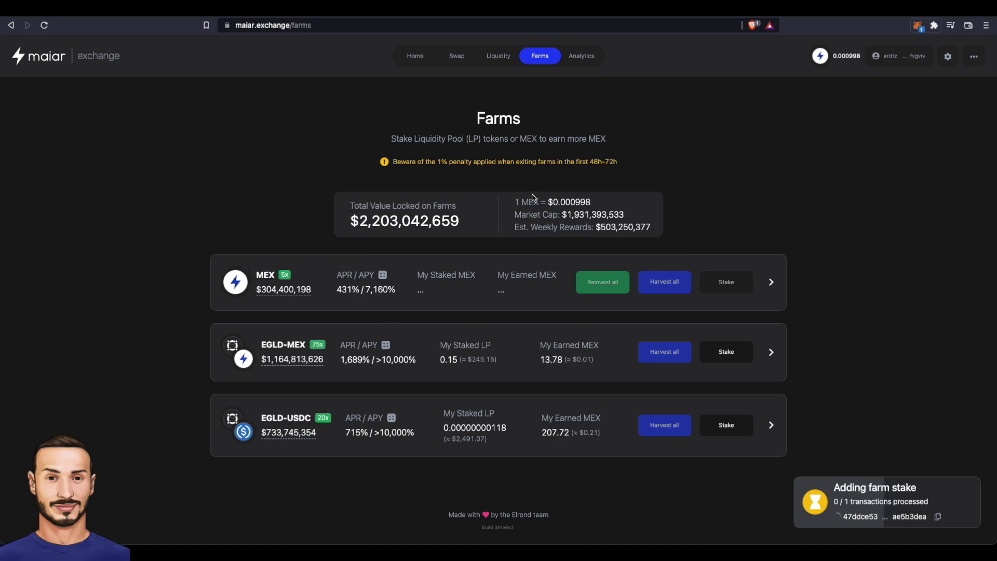
# - Examine the current MEX price in the farm statistics
pyautogui.moveTo(515, 201); pyautogui.dragTo(538, 201)
pyautogui.click(551, 201)
pyautogui.moveTo(548, 202); pyautogui.dragTo(602, 204)
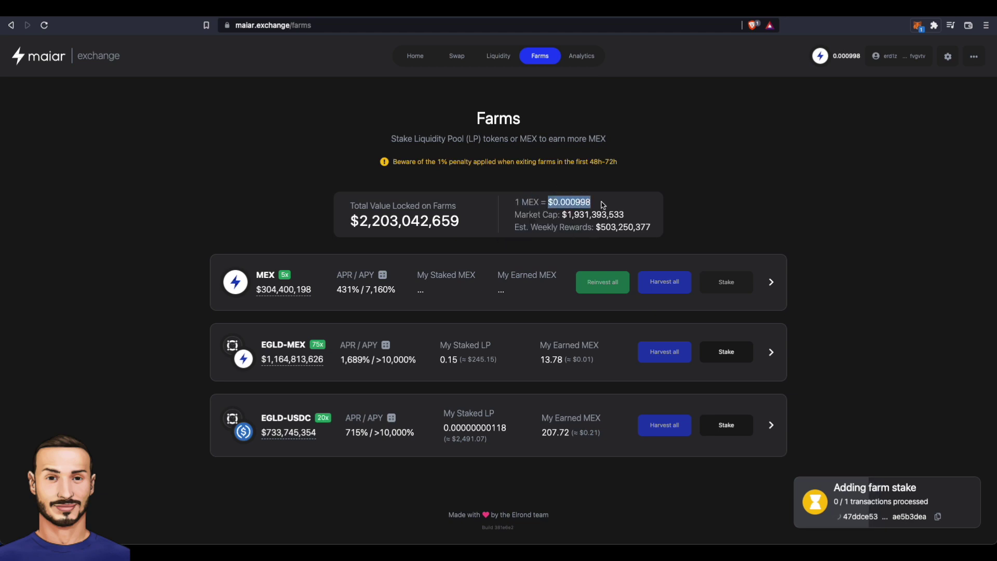
pyautogui.click(610, 205)
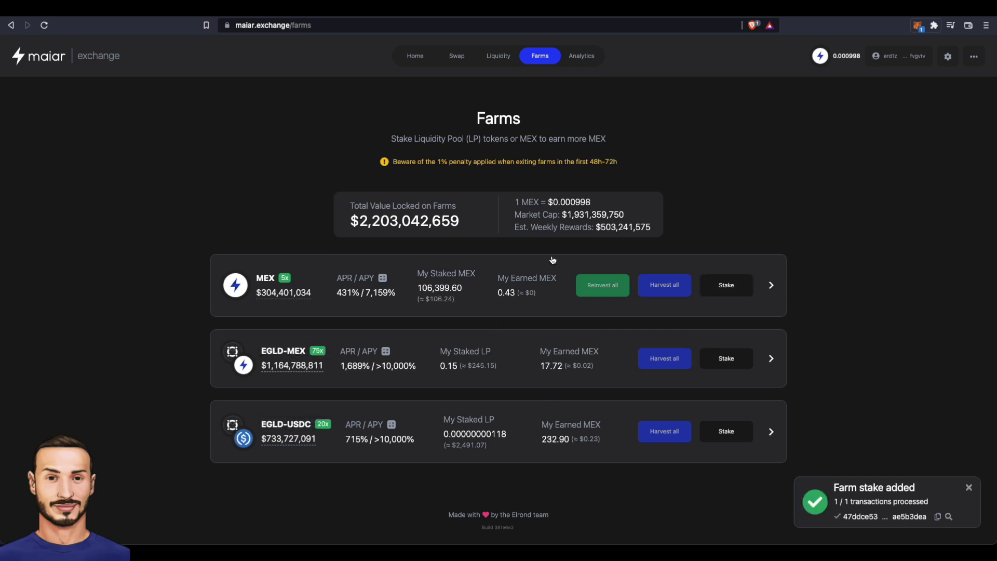
pyautogui.moveTo(515, 202); pyautogui.dragTo(535, 203)
pyautogui.click(539, 192)
pyautogui.moveTo(515, 202); pyautogui.dragTo(539, 203)
pyautogui.click(531, 184)
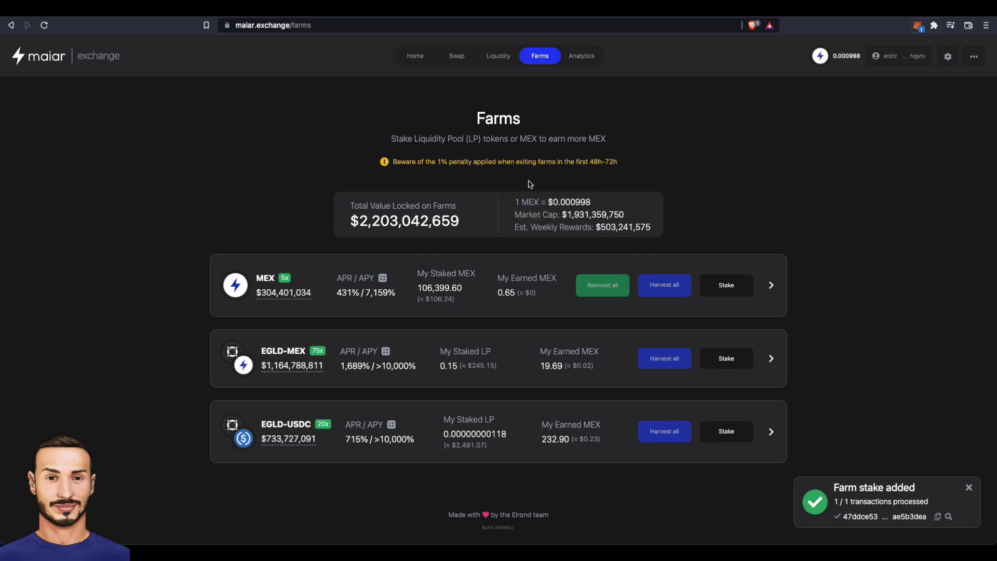